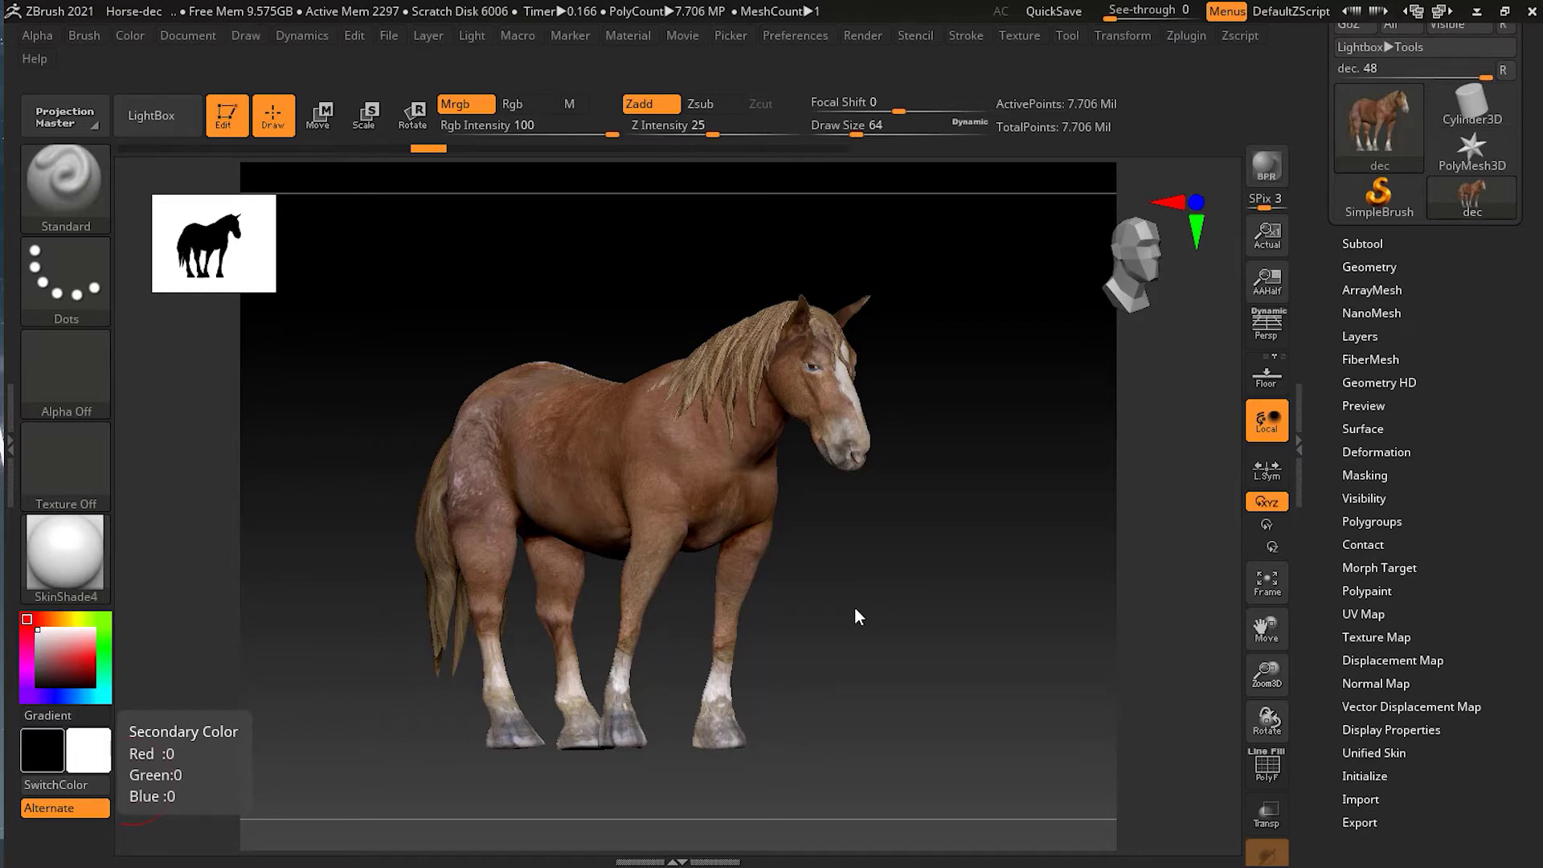
Expand the subtool list and turn the horse slightly to the left.
click(1361, 242)
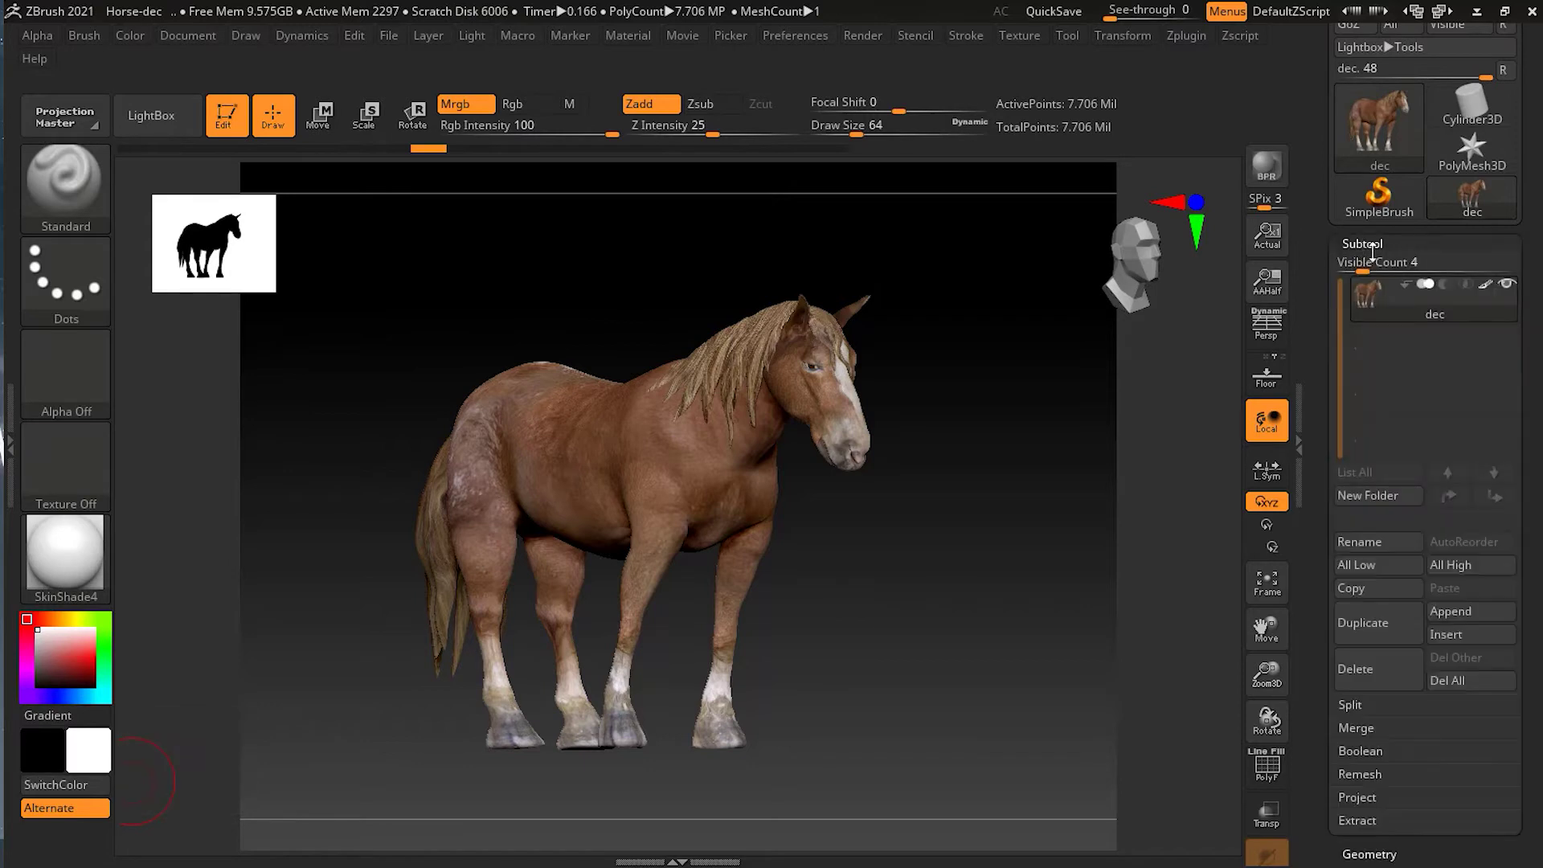
mouse_move(999, 482)
mouse_down()
mouse_move(925, 491)
mouse_move(1007, 487)
mouse_up()
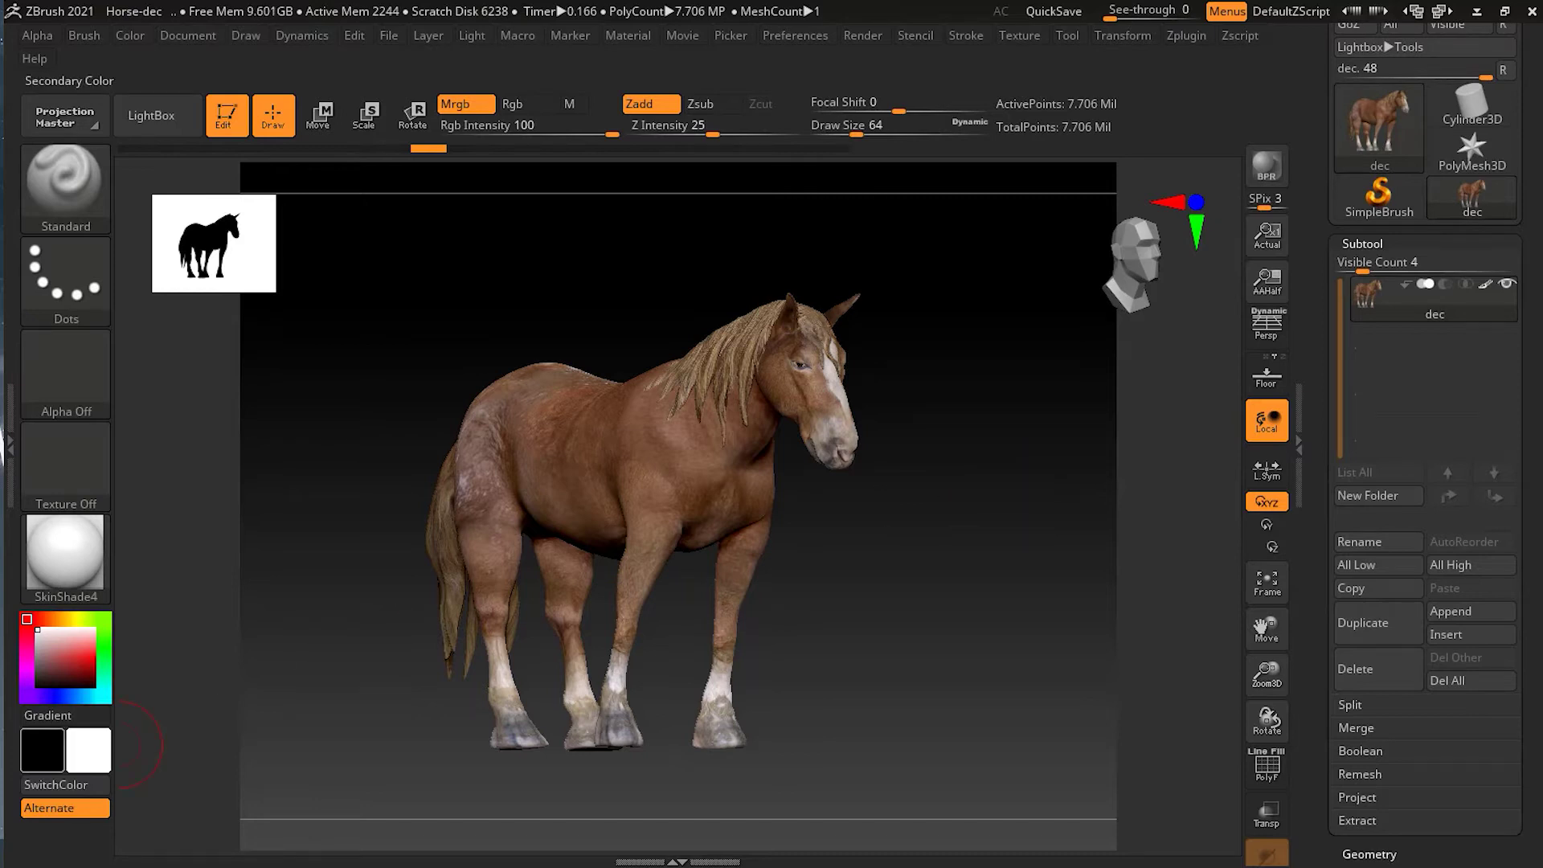
Create a new dec texture map for the horse from its polypaint colours.
click(1366, 243)
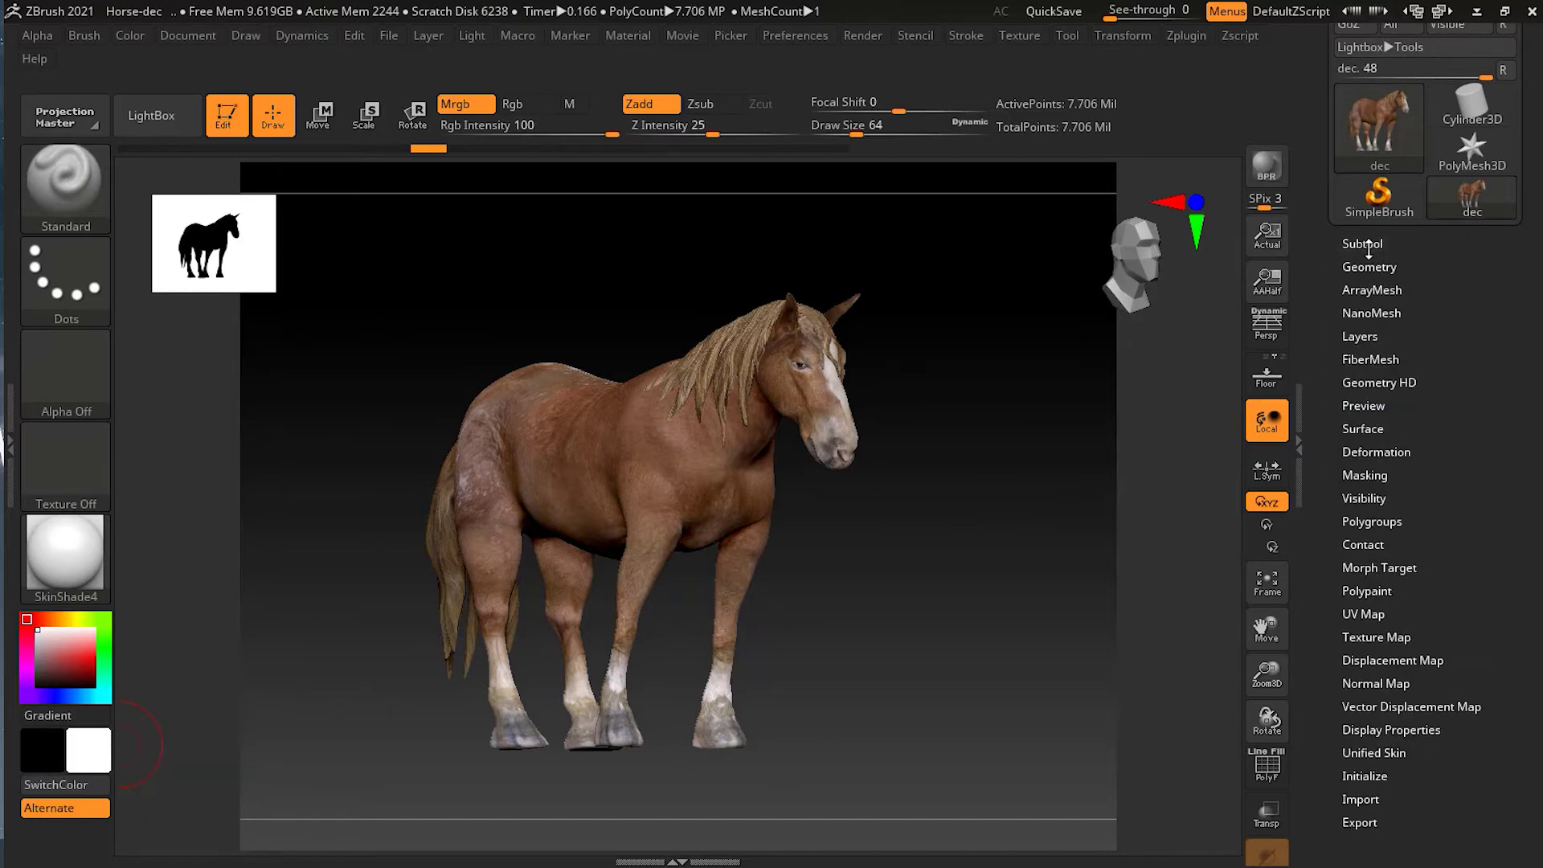
scroll(1424, 482, down, 3)
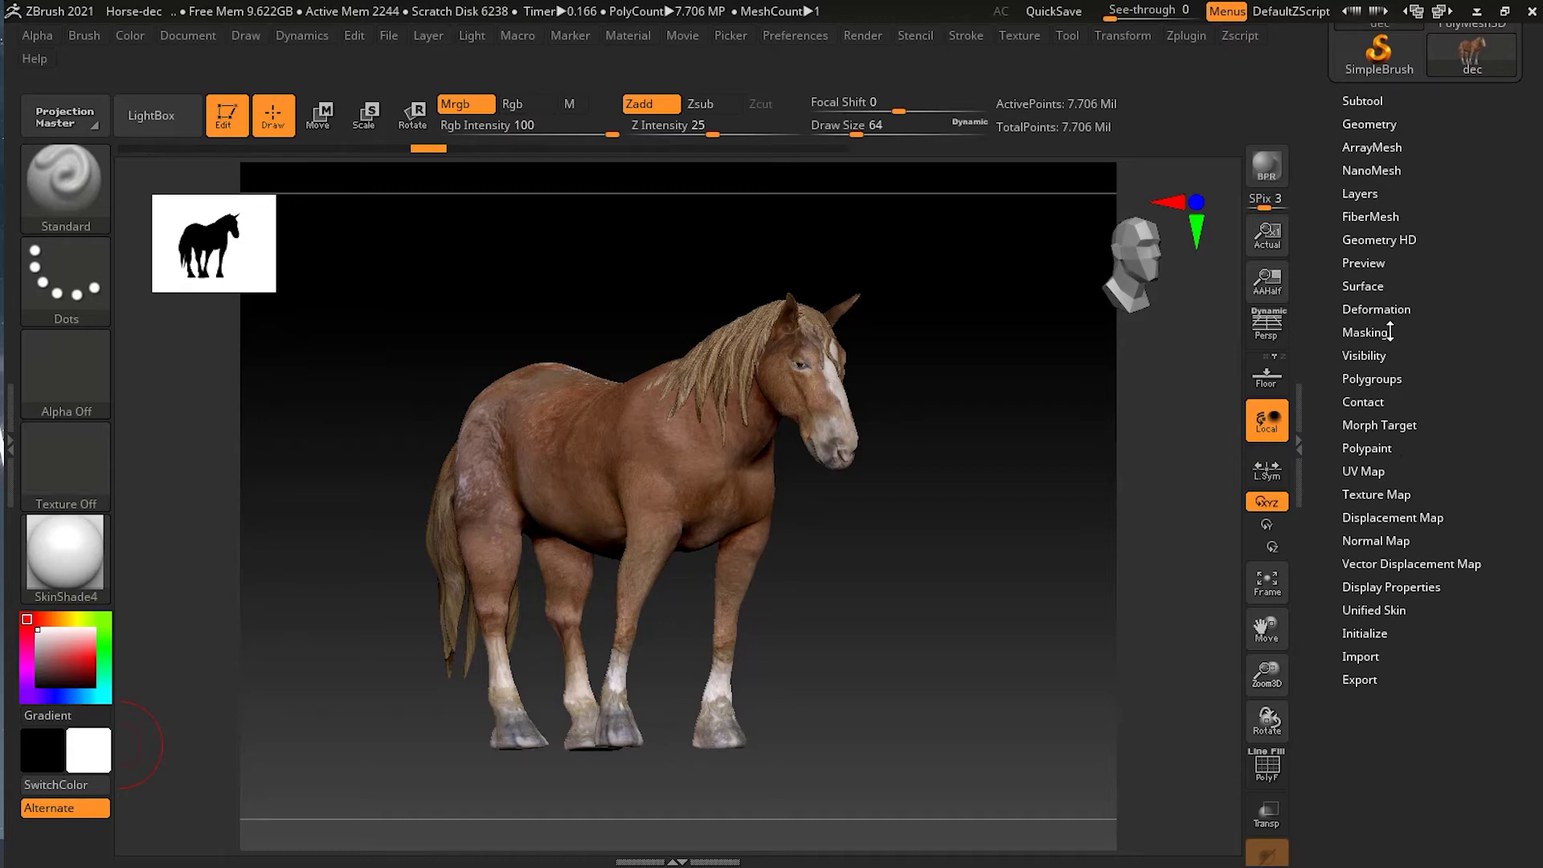
click(1387, 494)
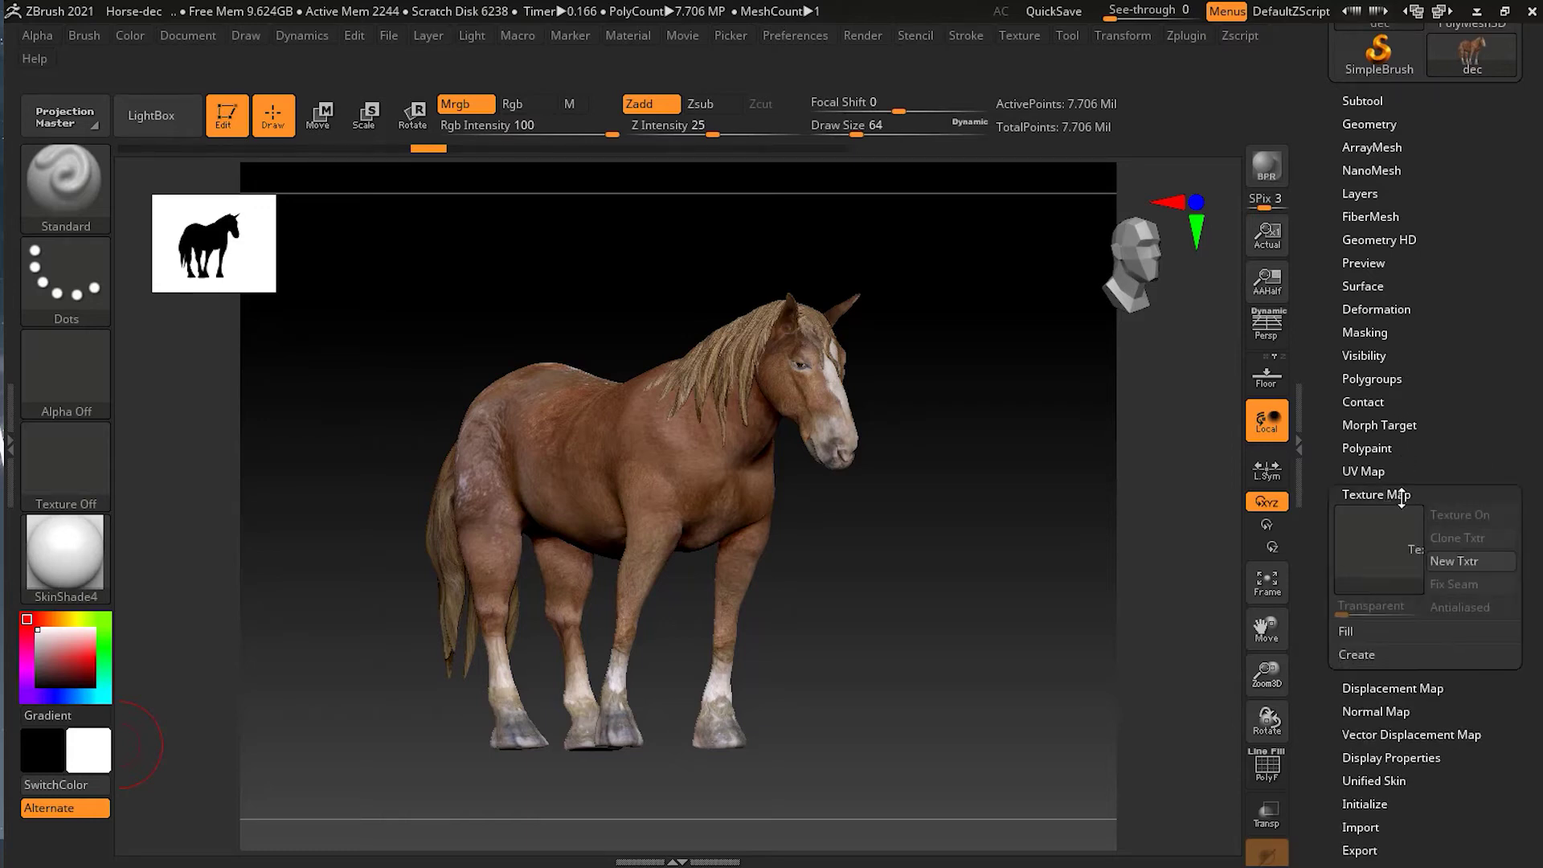
click(1458, 562)
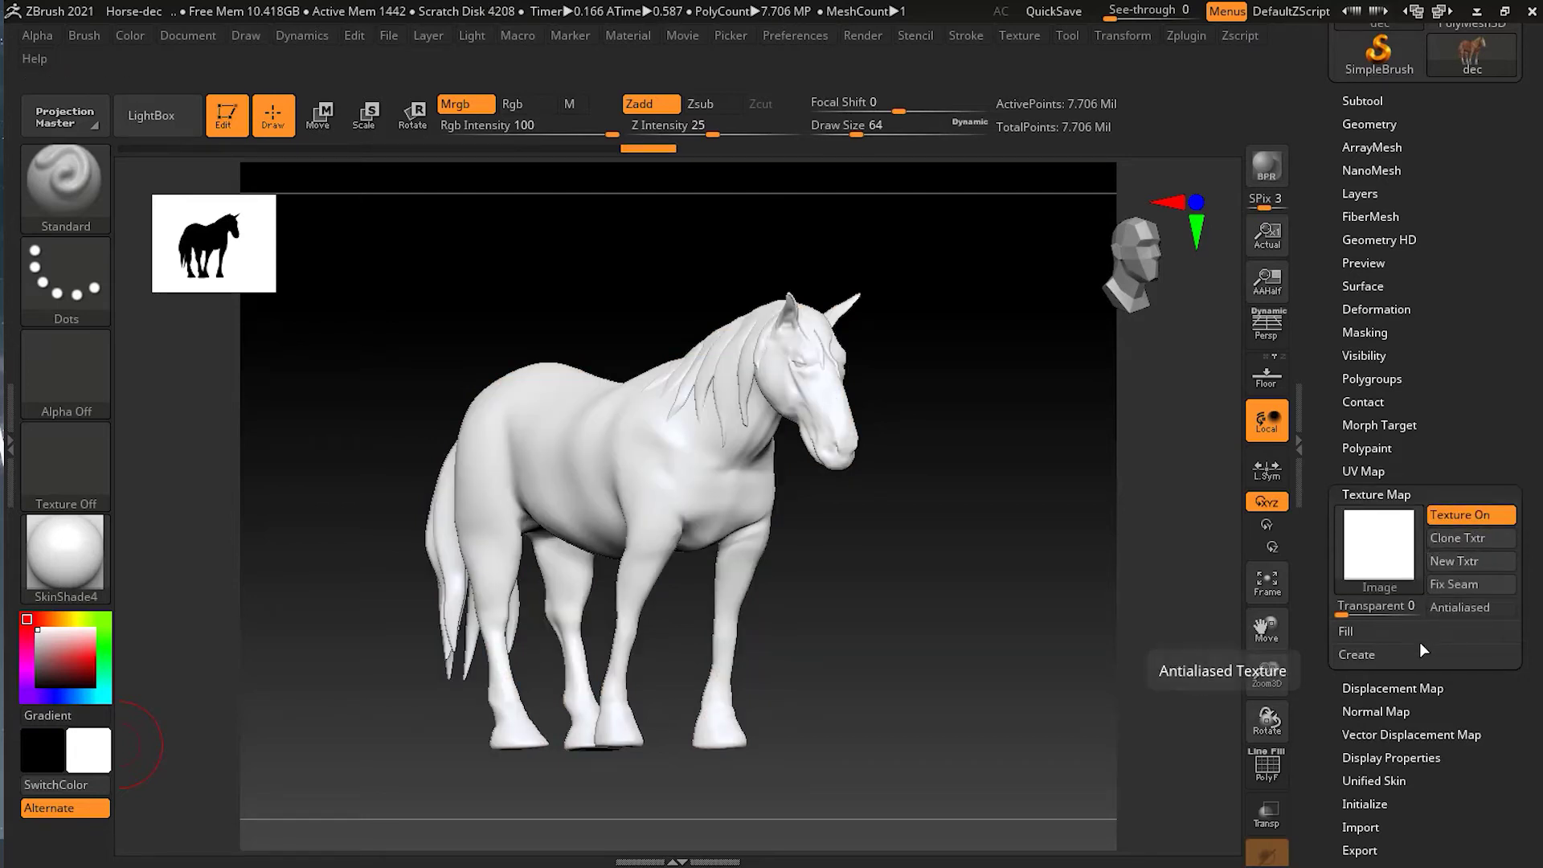
click(1360, 654)
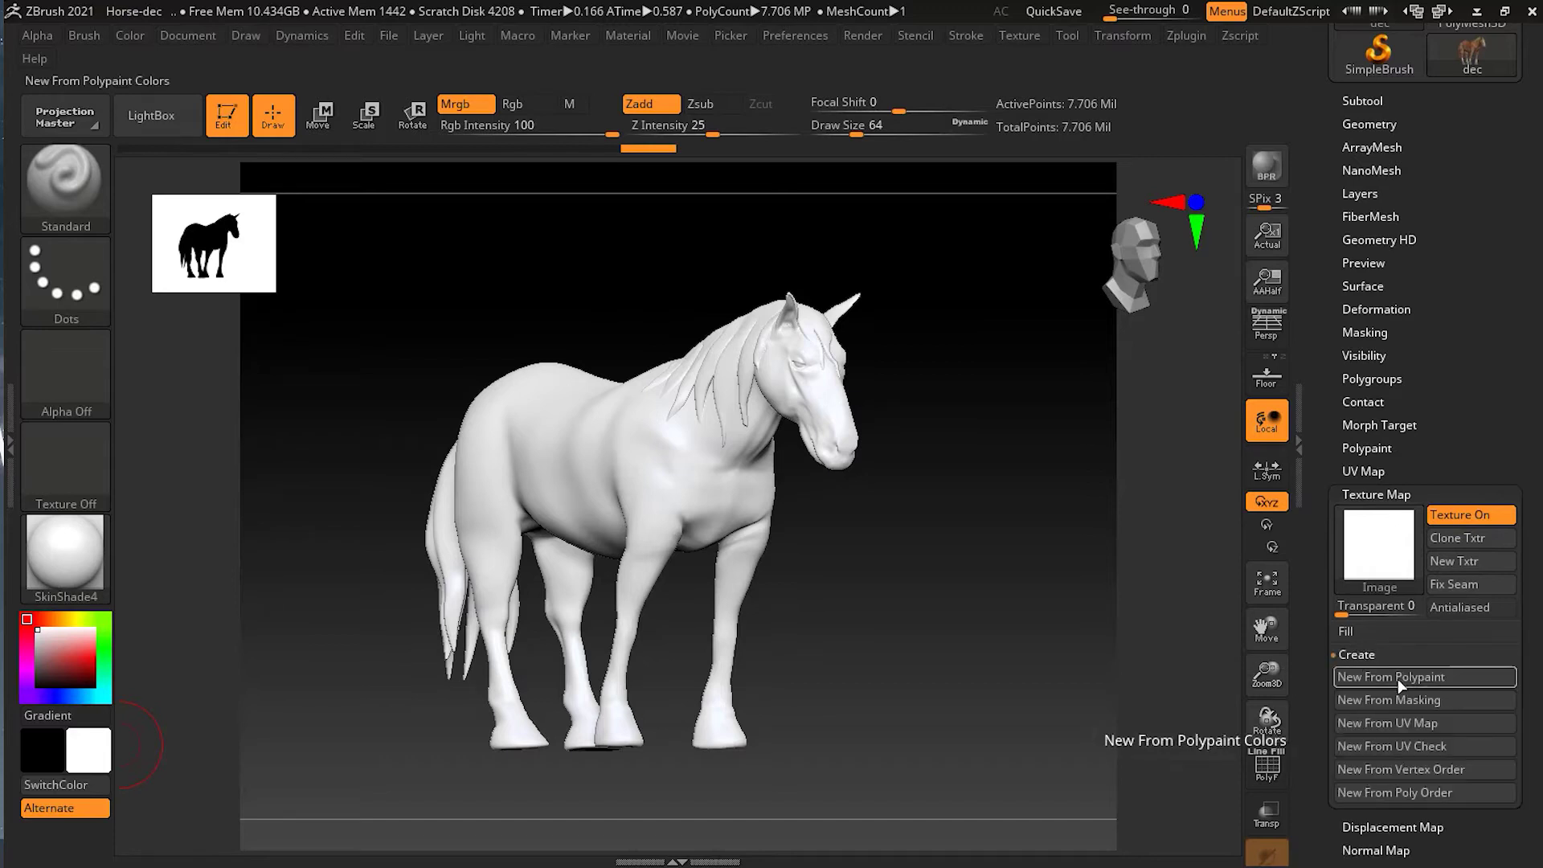
click(1399, 680)
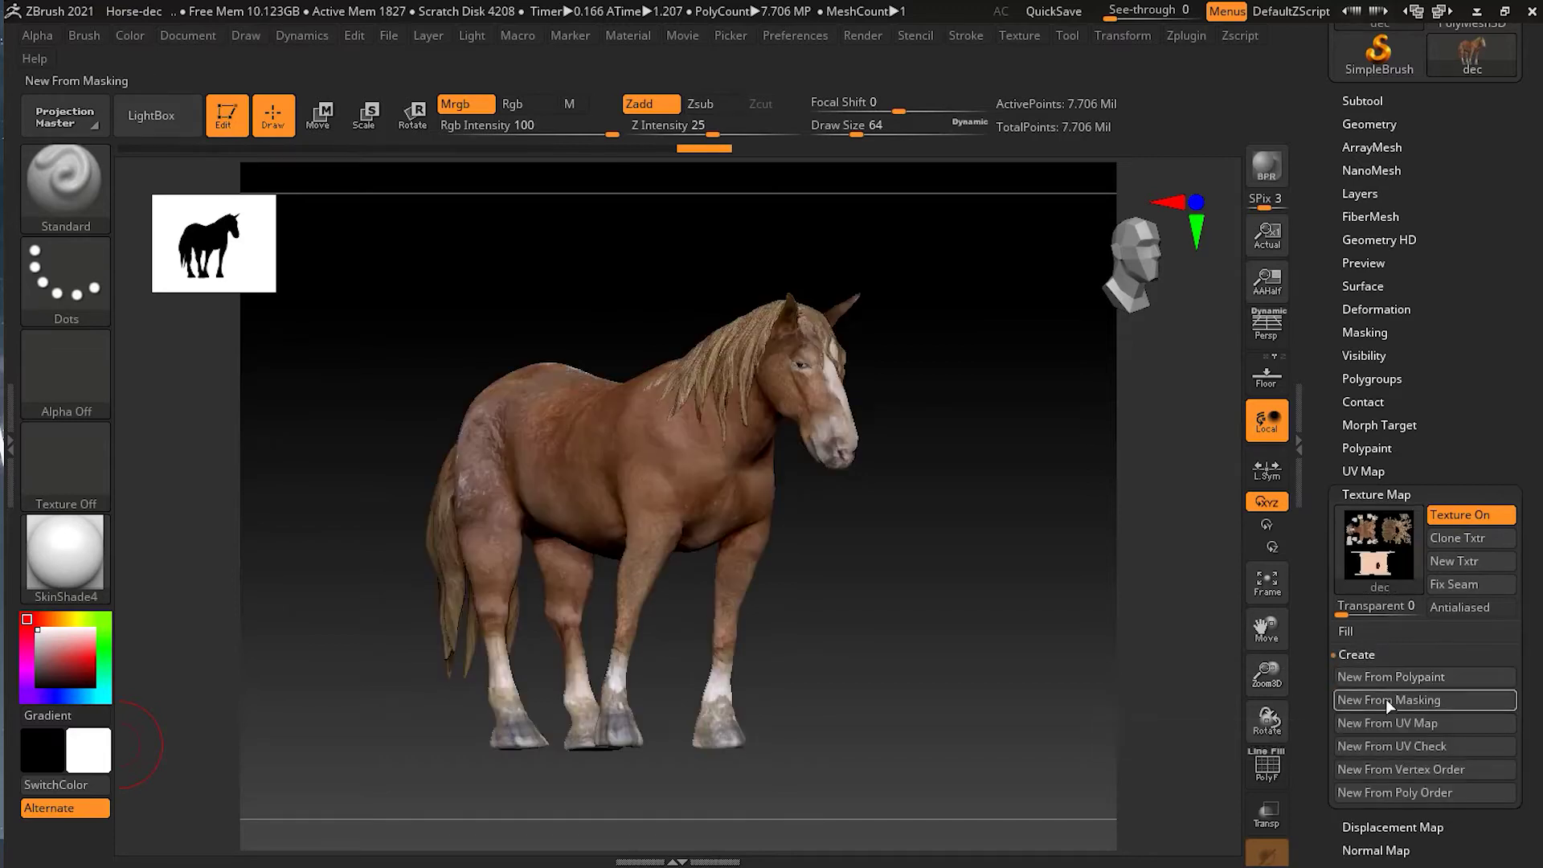
click(1379, 494)
After the normal map warning, drop the horse to subdivision level 1.
click(1384, 541)
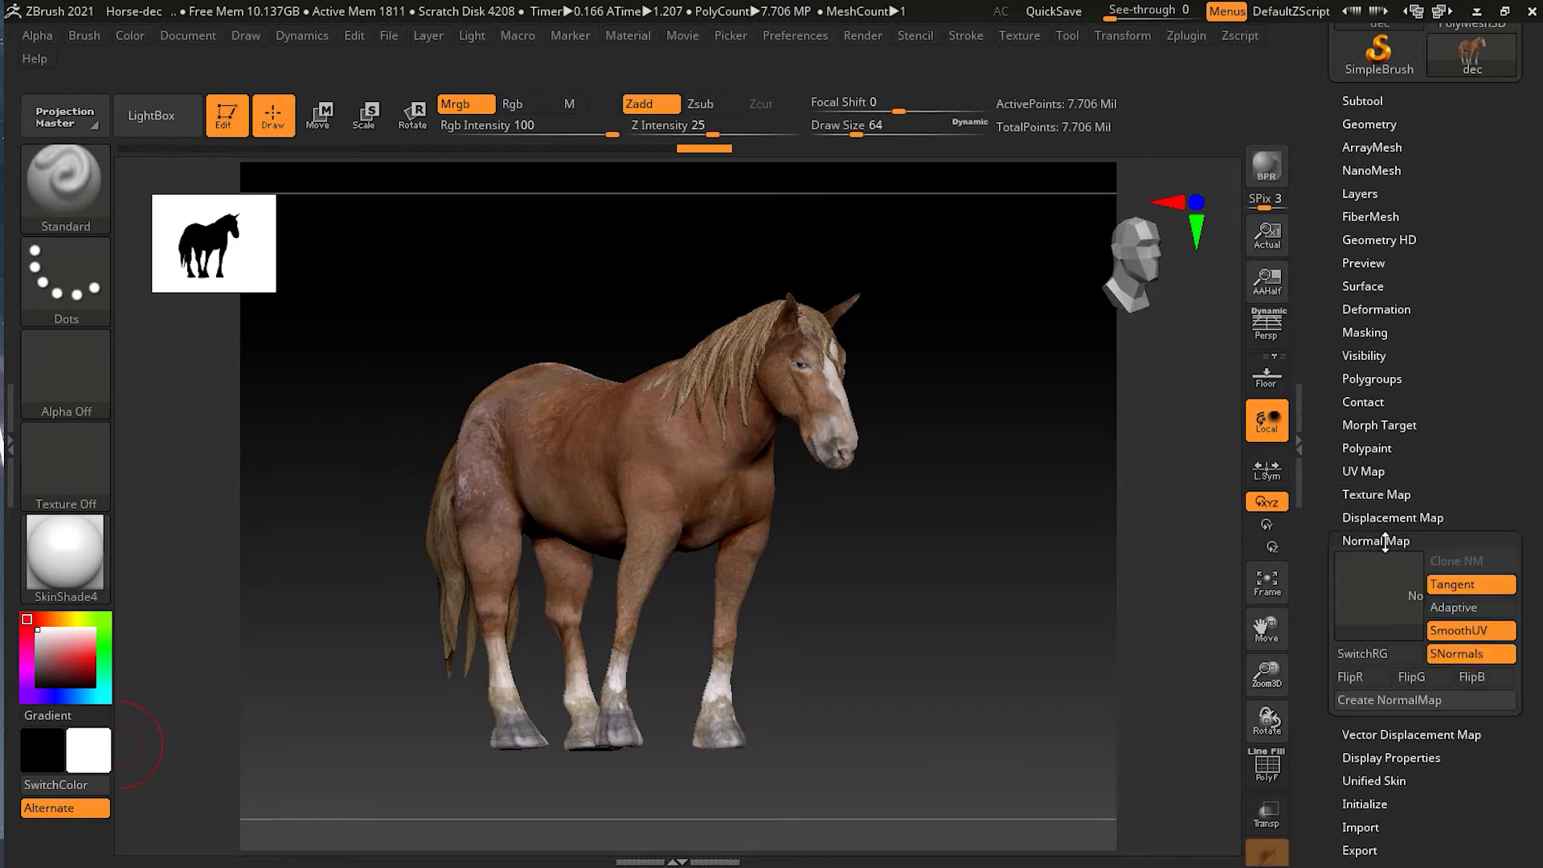
click(1404, 701)
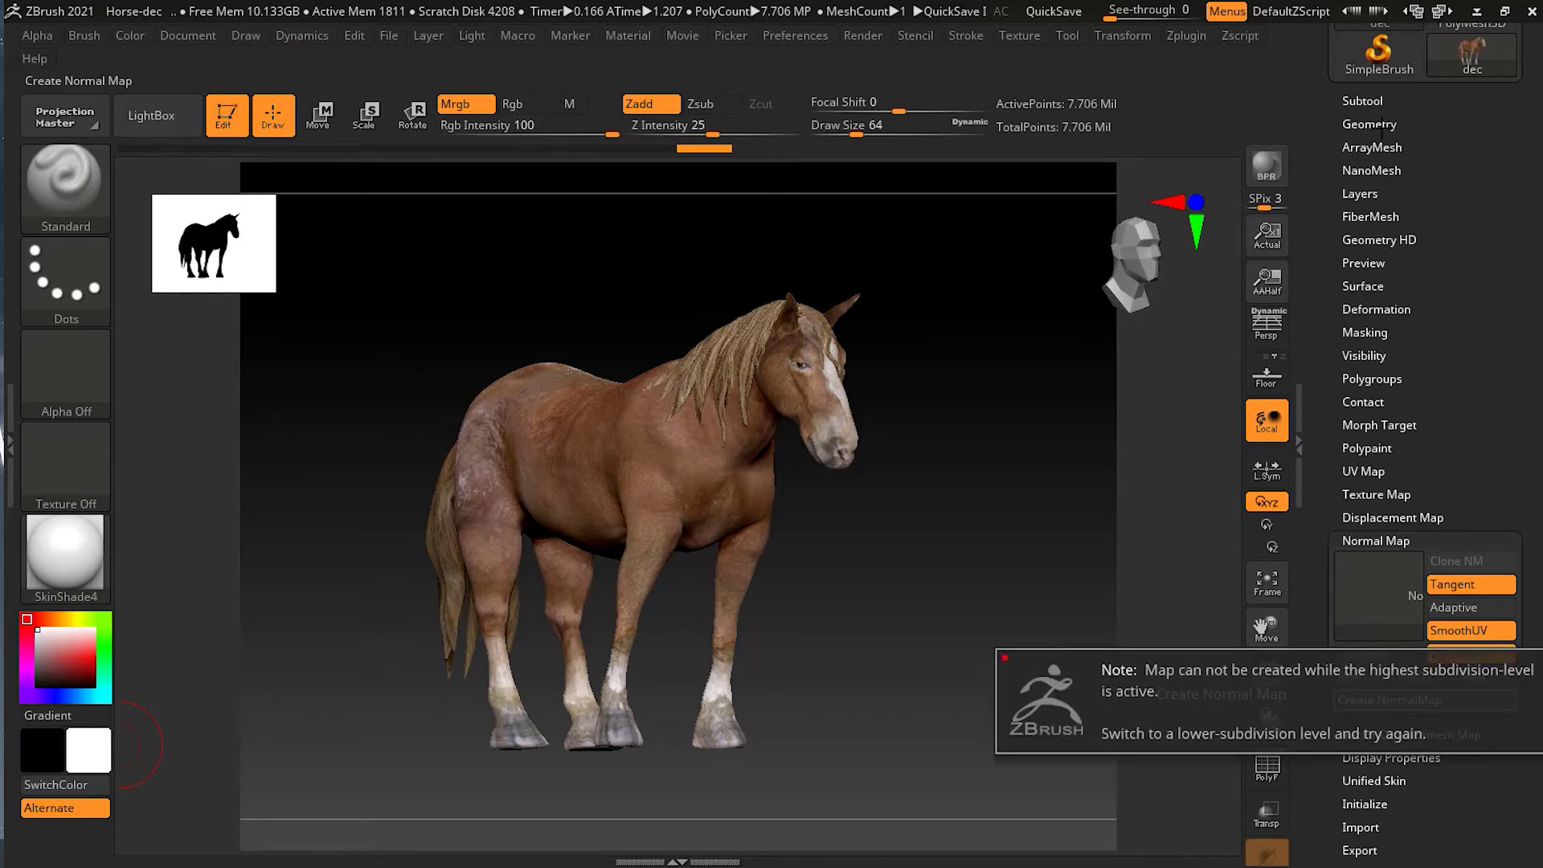
click(1388, 125)
drag(1416, 172, 1315, 170)
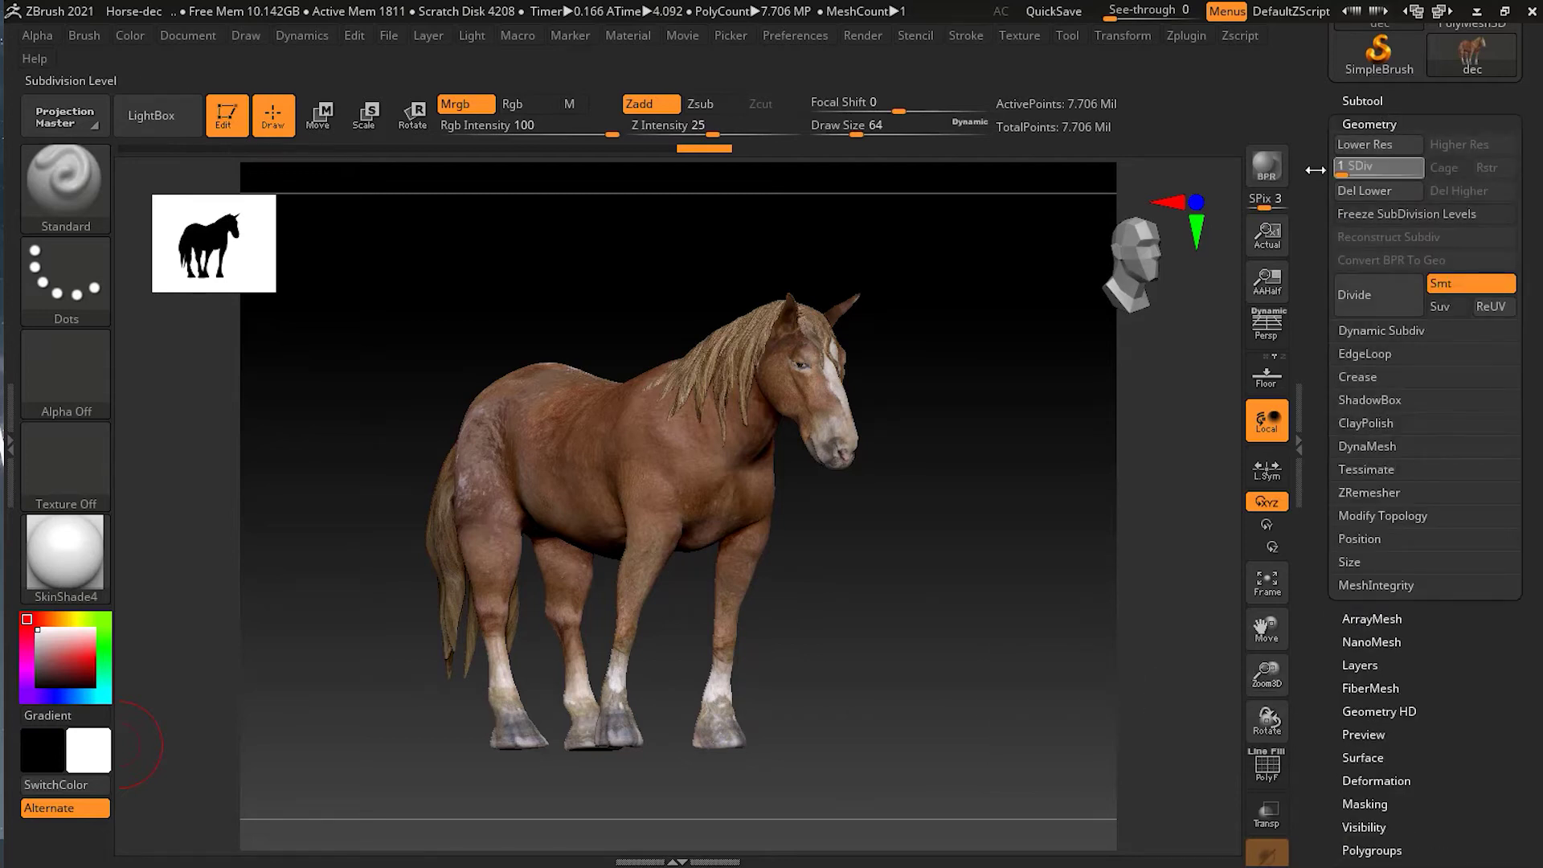
scroll(1506, 627, down, 5)
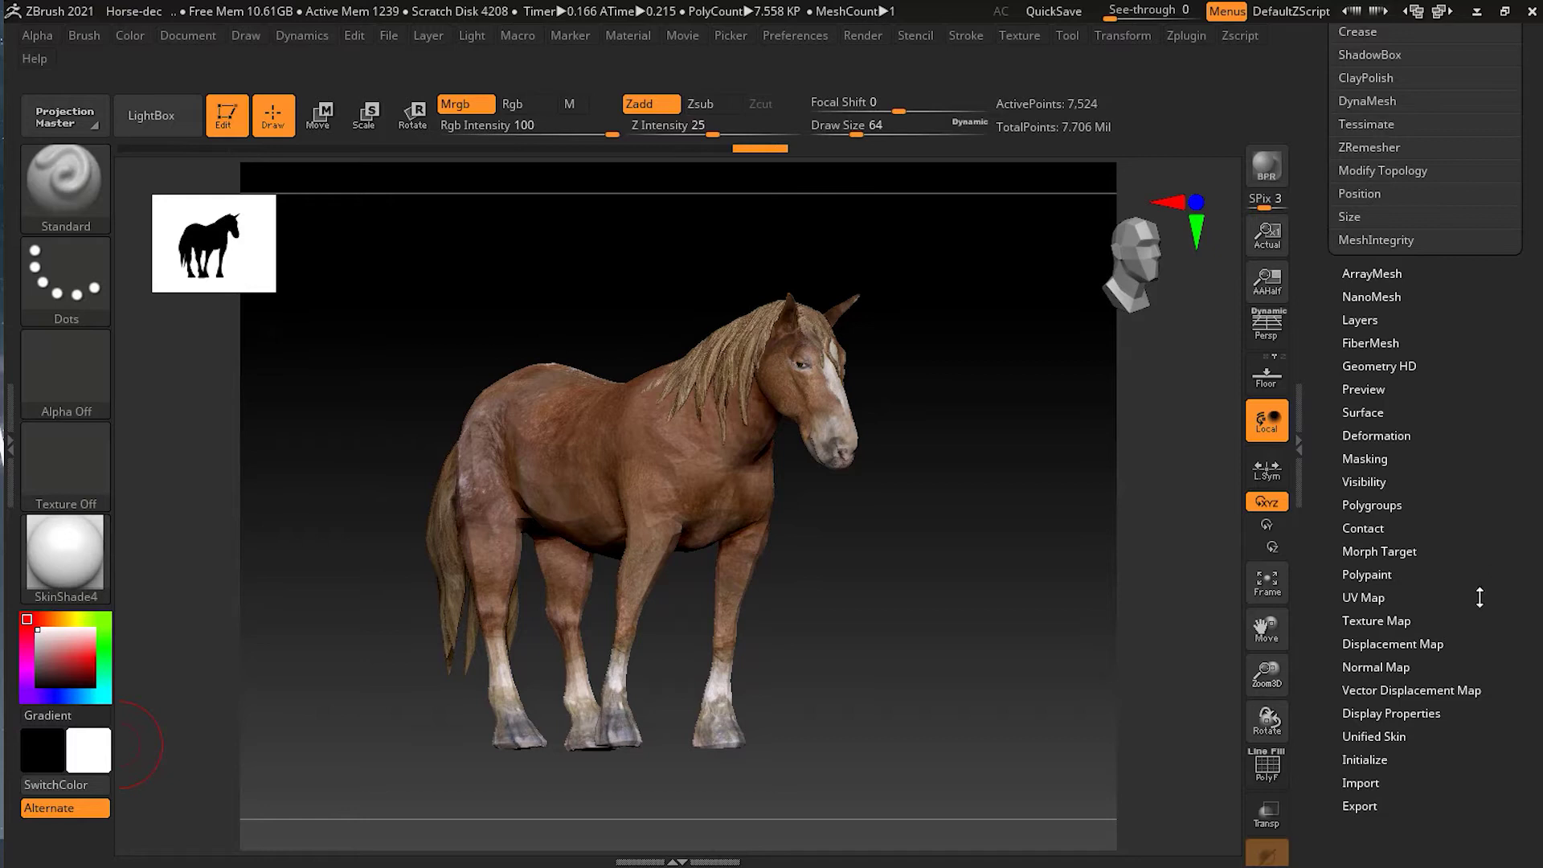
scroll(1475, 506, up, 1)
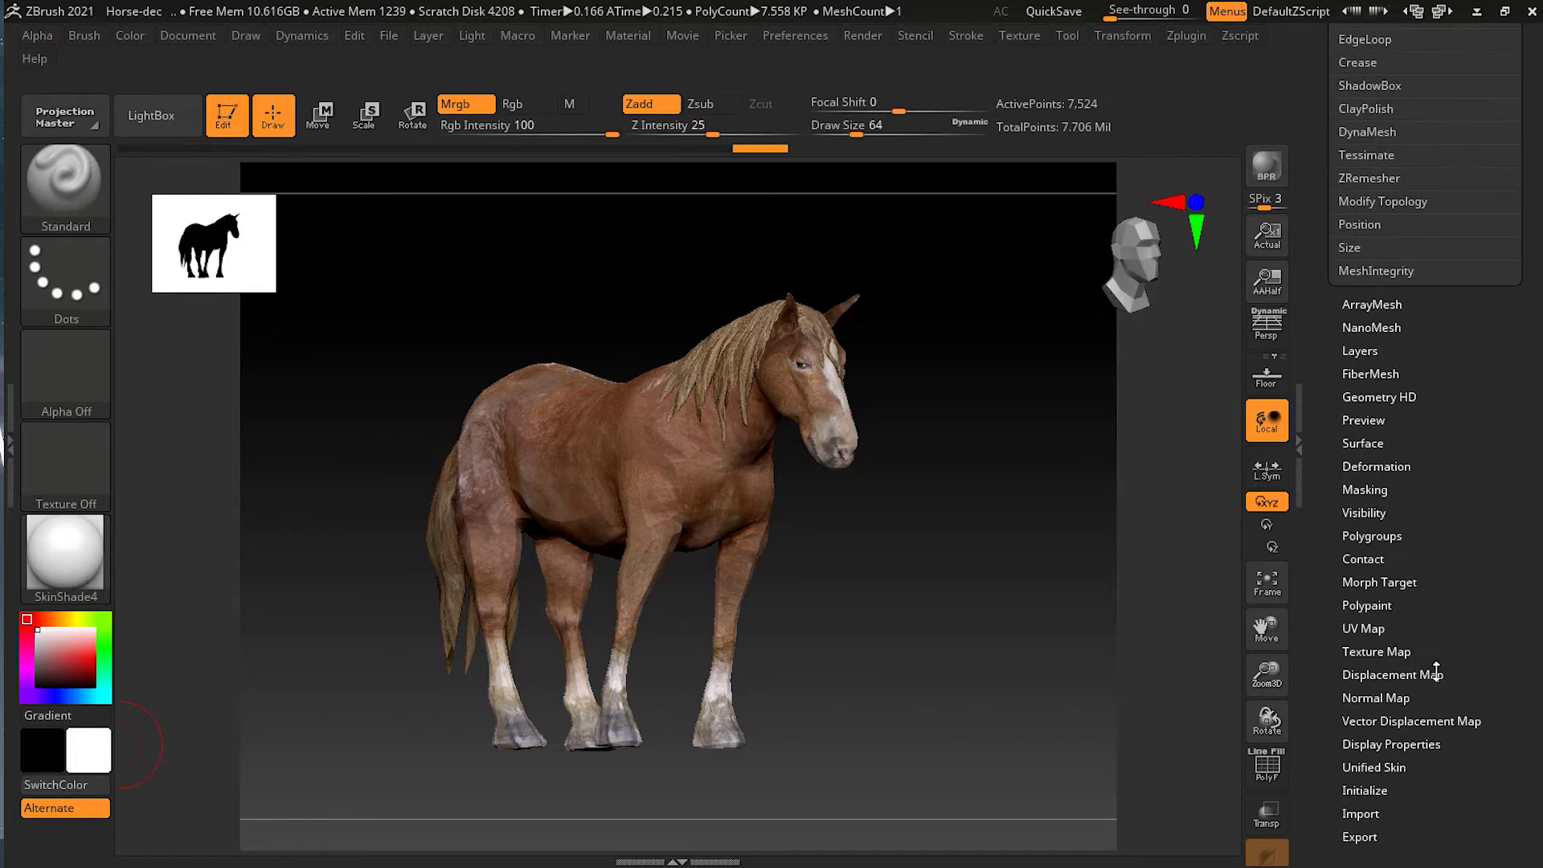
Generate the horse's dec normal map from subdivision level 1.
click(1412, 696)
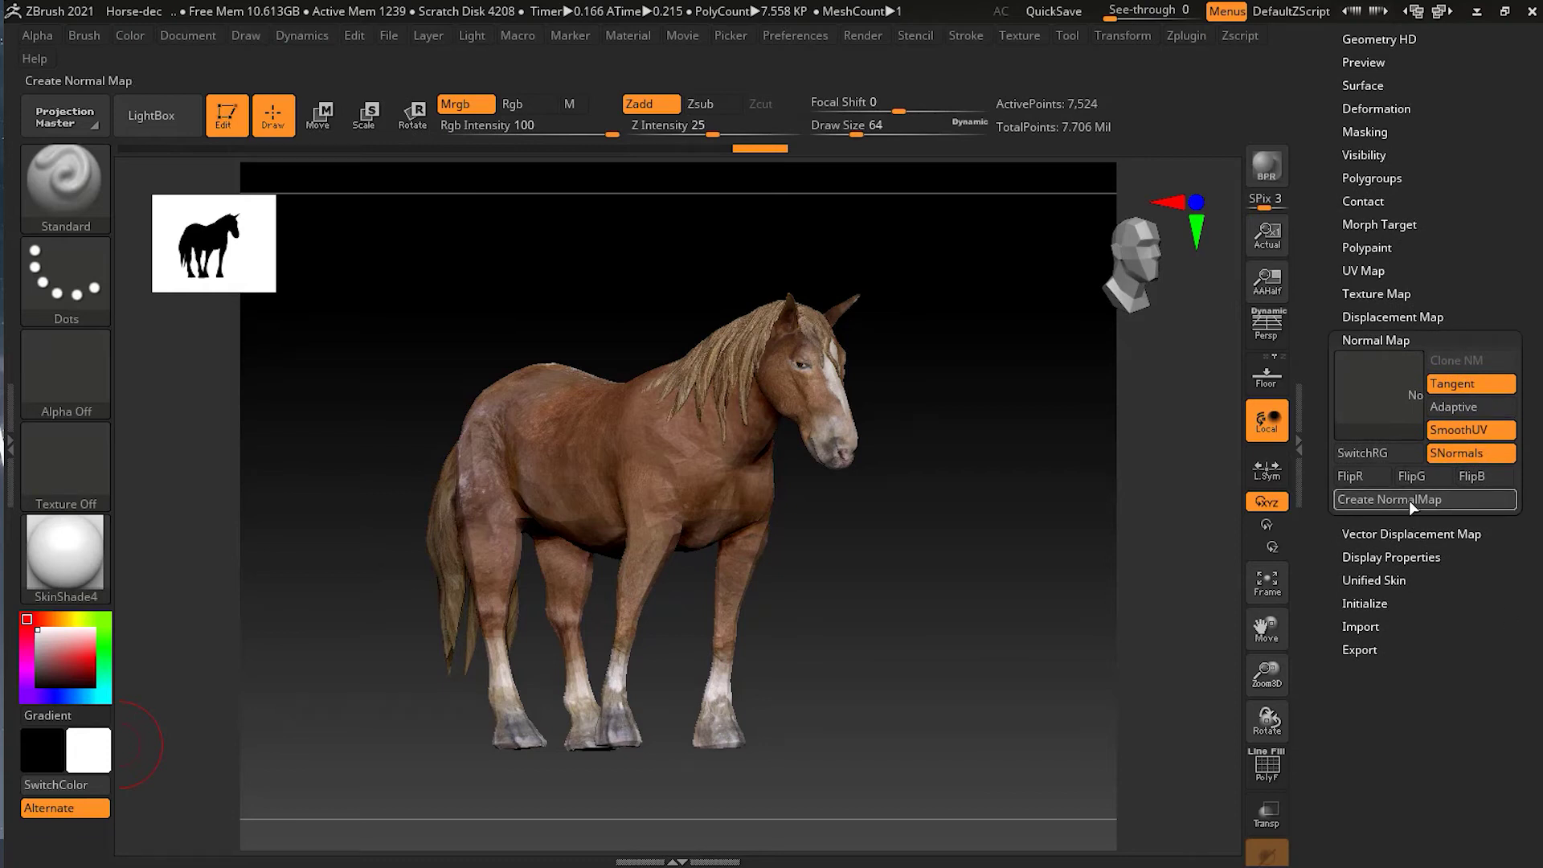
click(1410, 500)
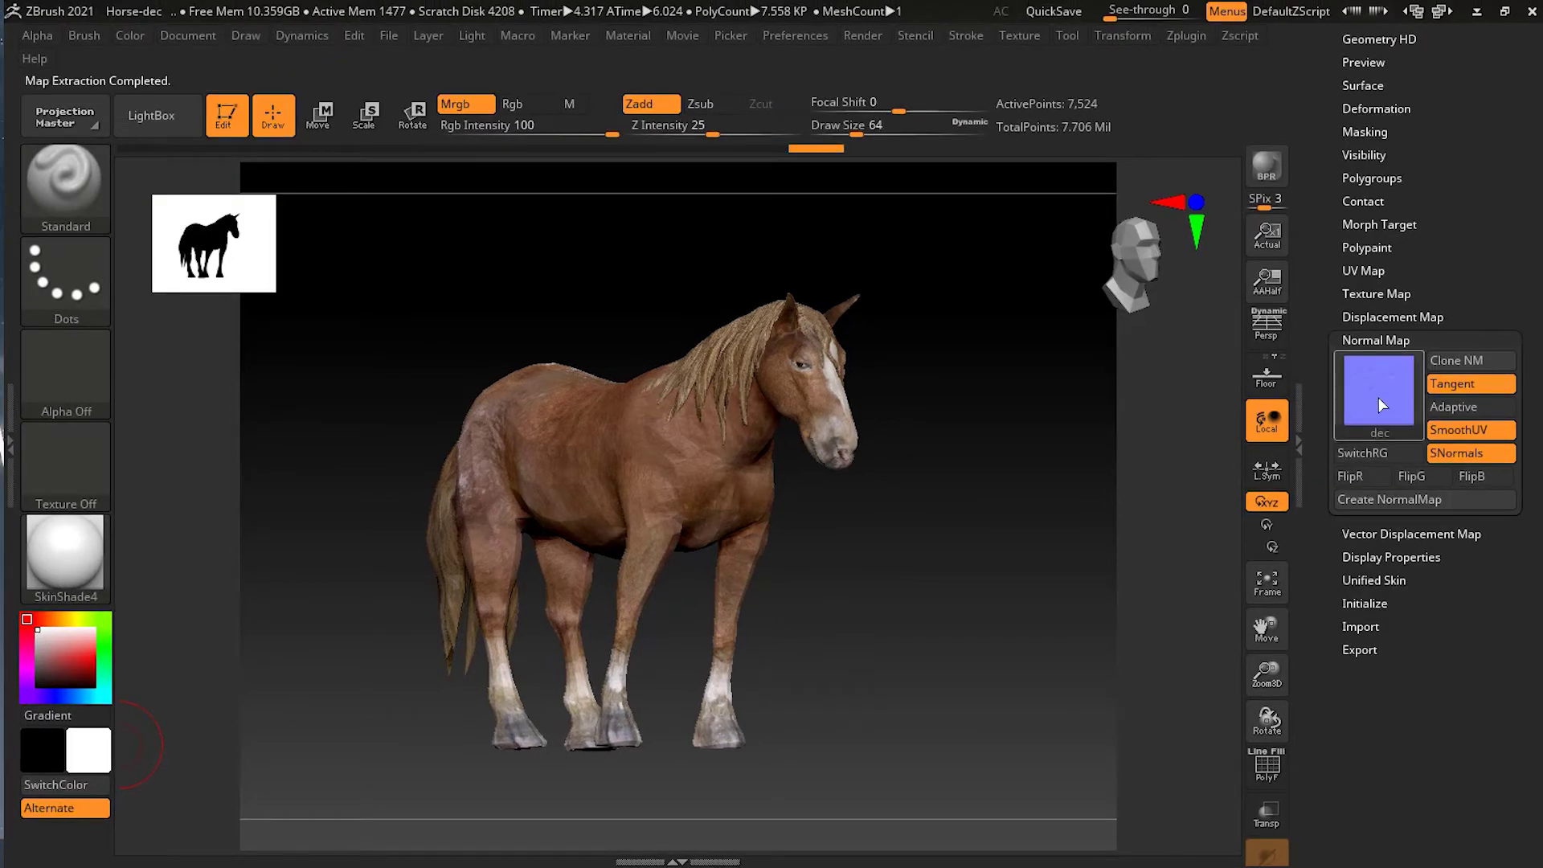
mouse_move(1379, 402)
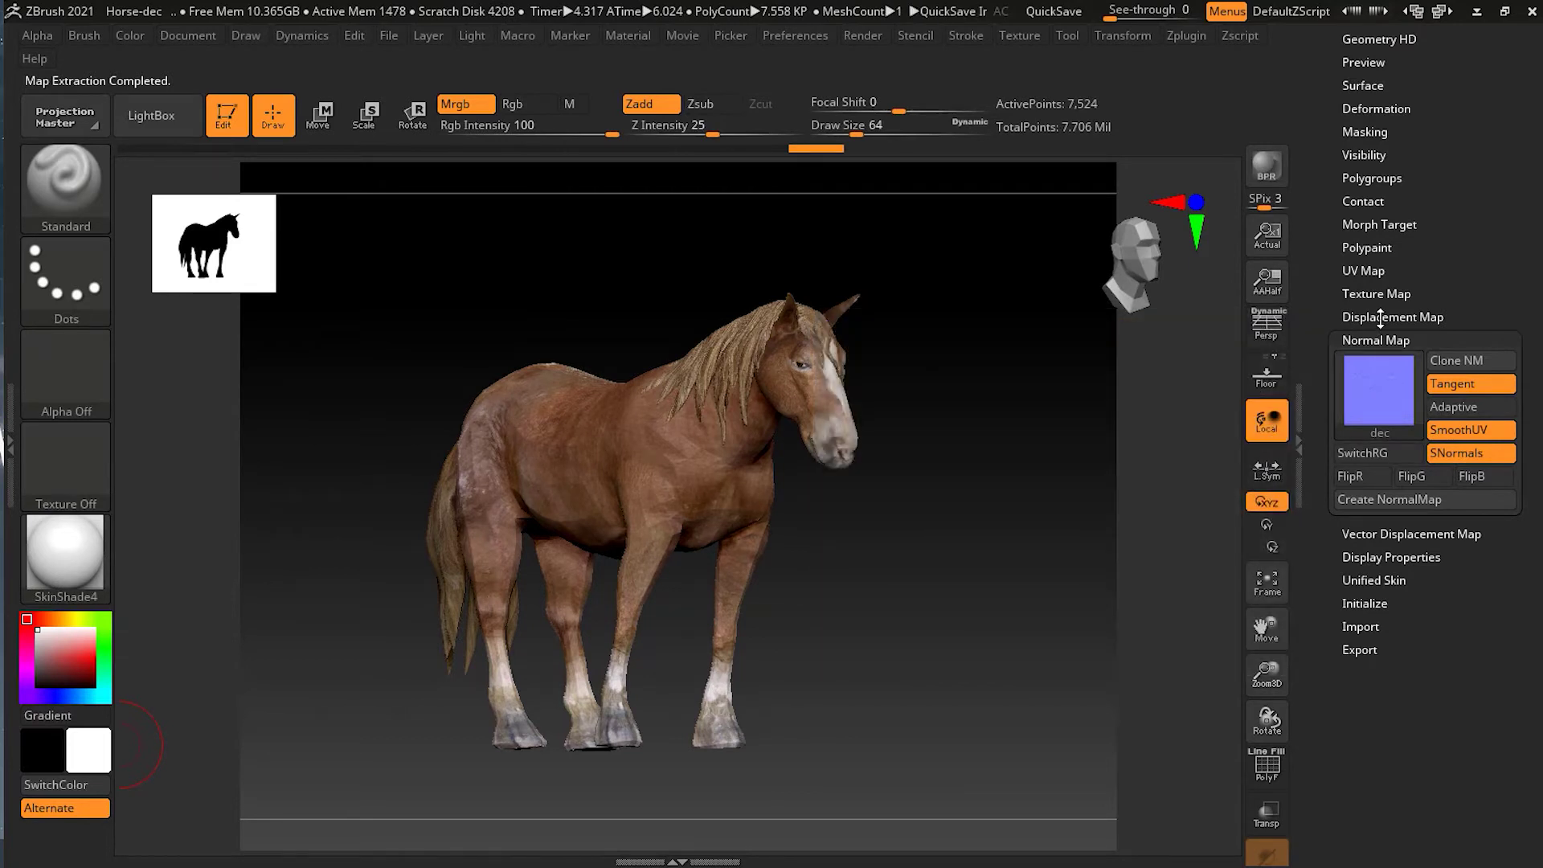
Enable 32Bit in Displacement Map and create the horse's dec displacement map.
click(1380, 318)
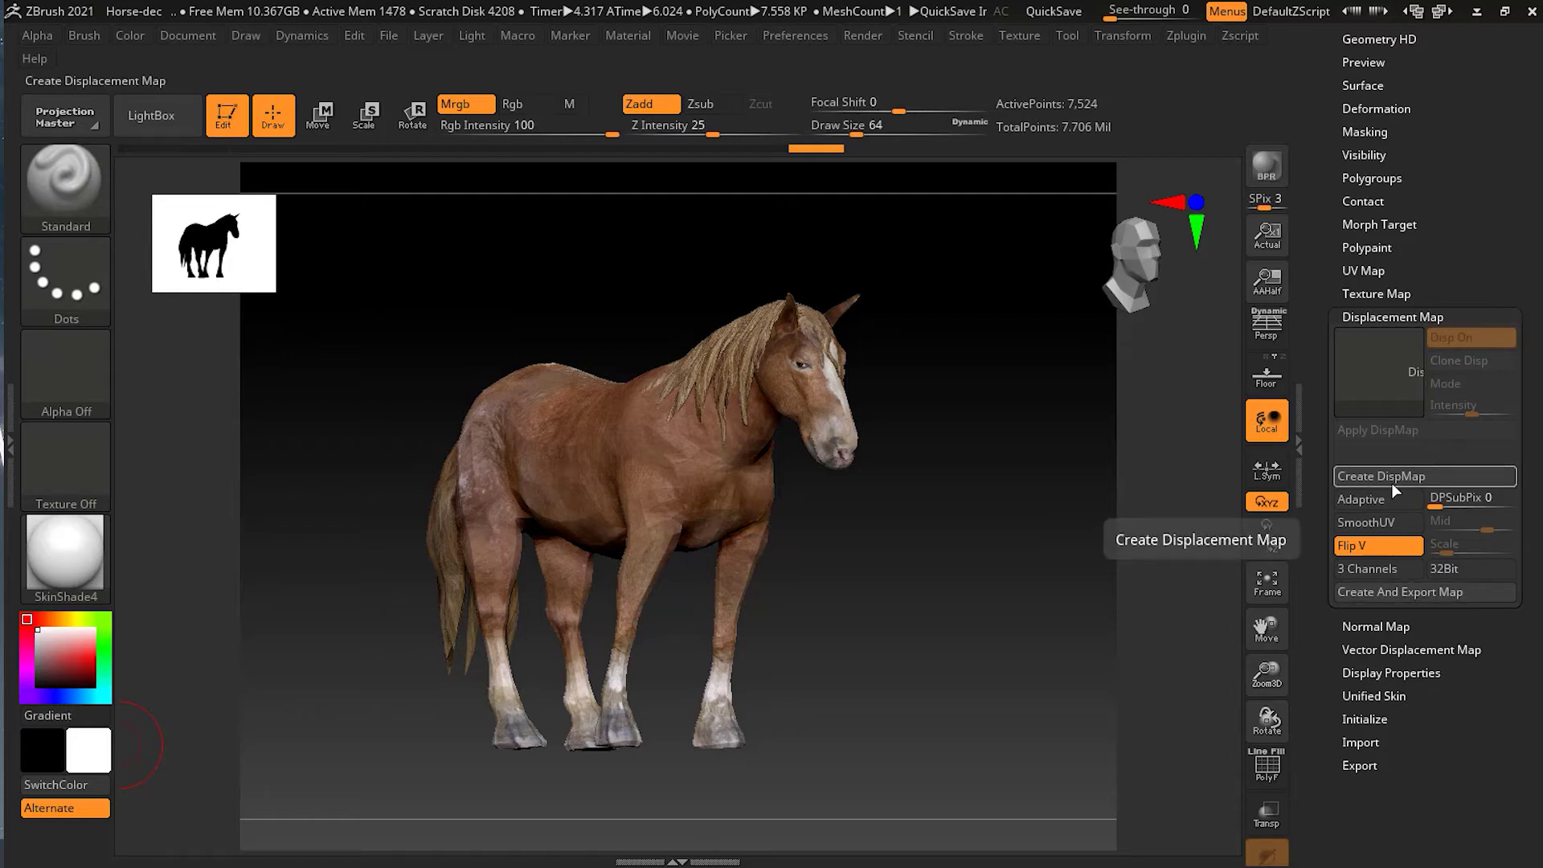
click(1448, 569)
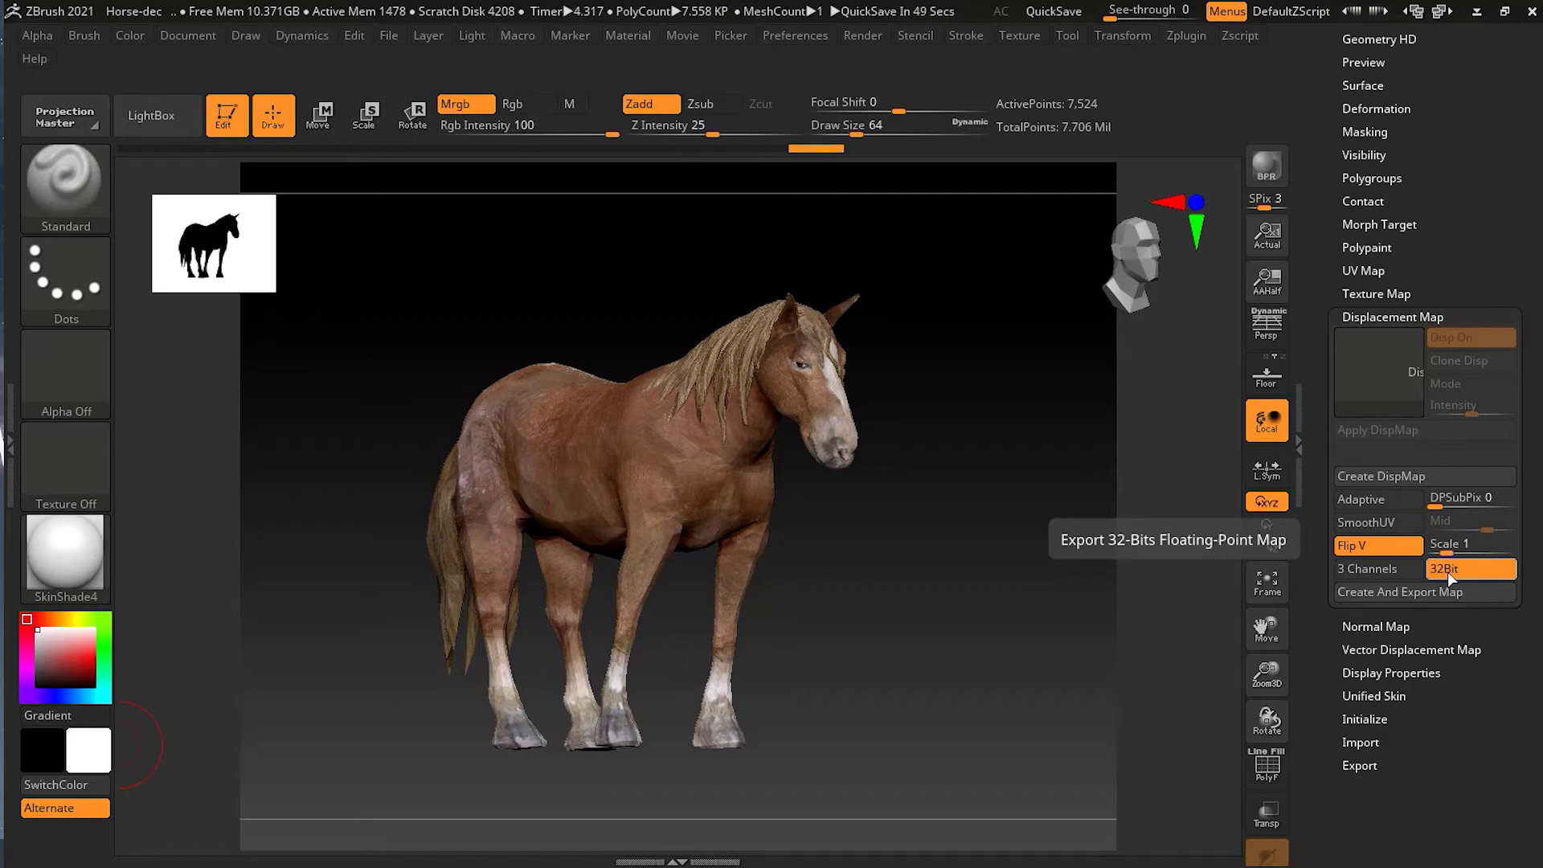
click(1402, 479)
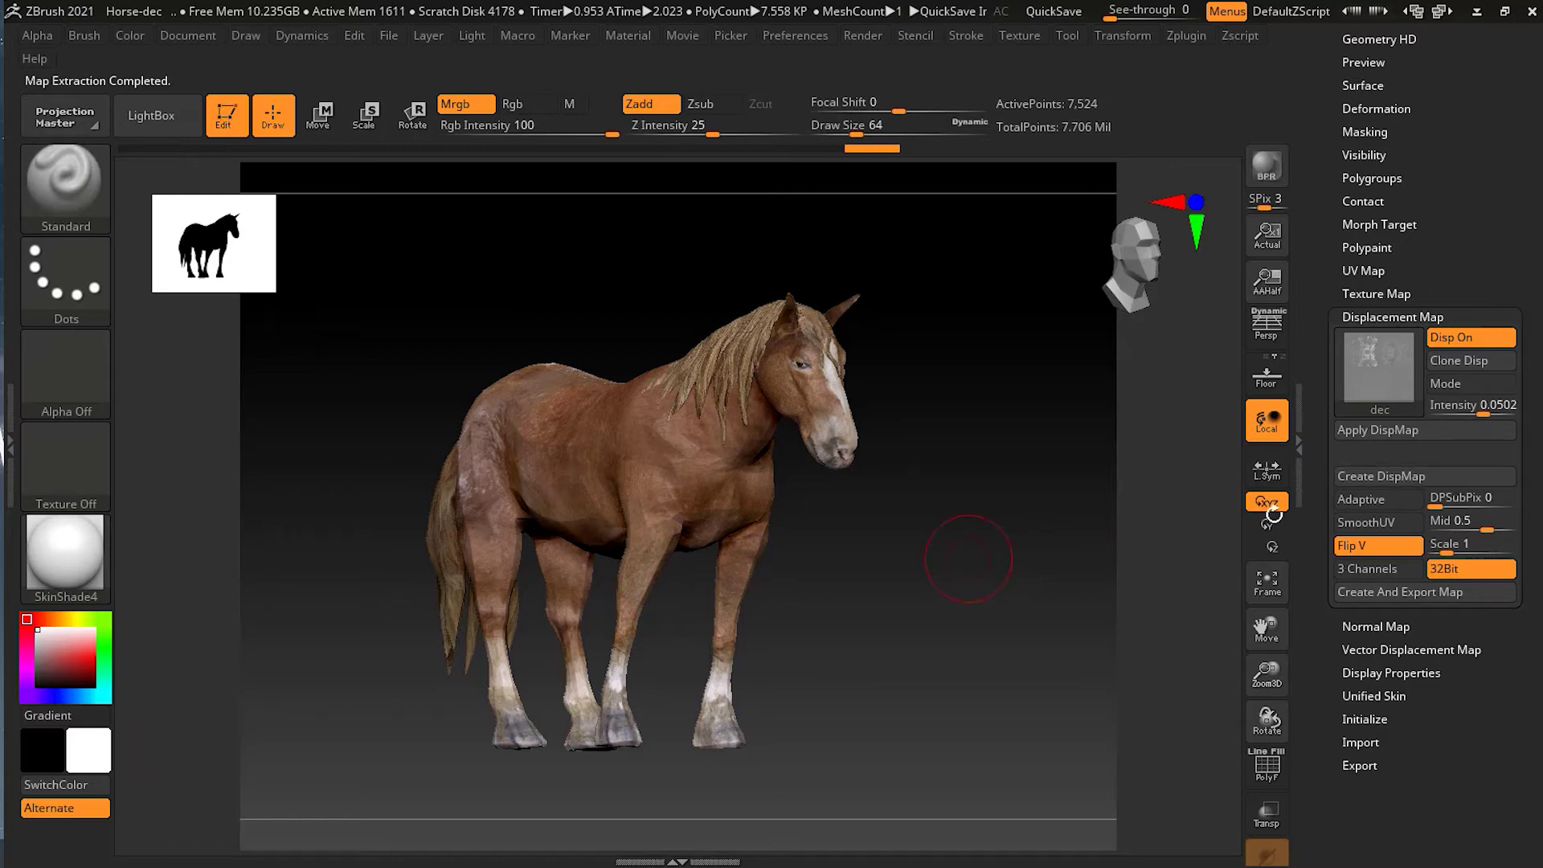
mouse_move(1374, 374)
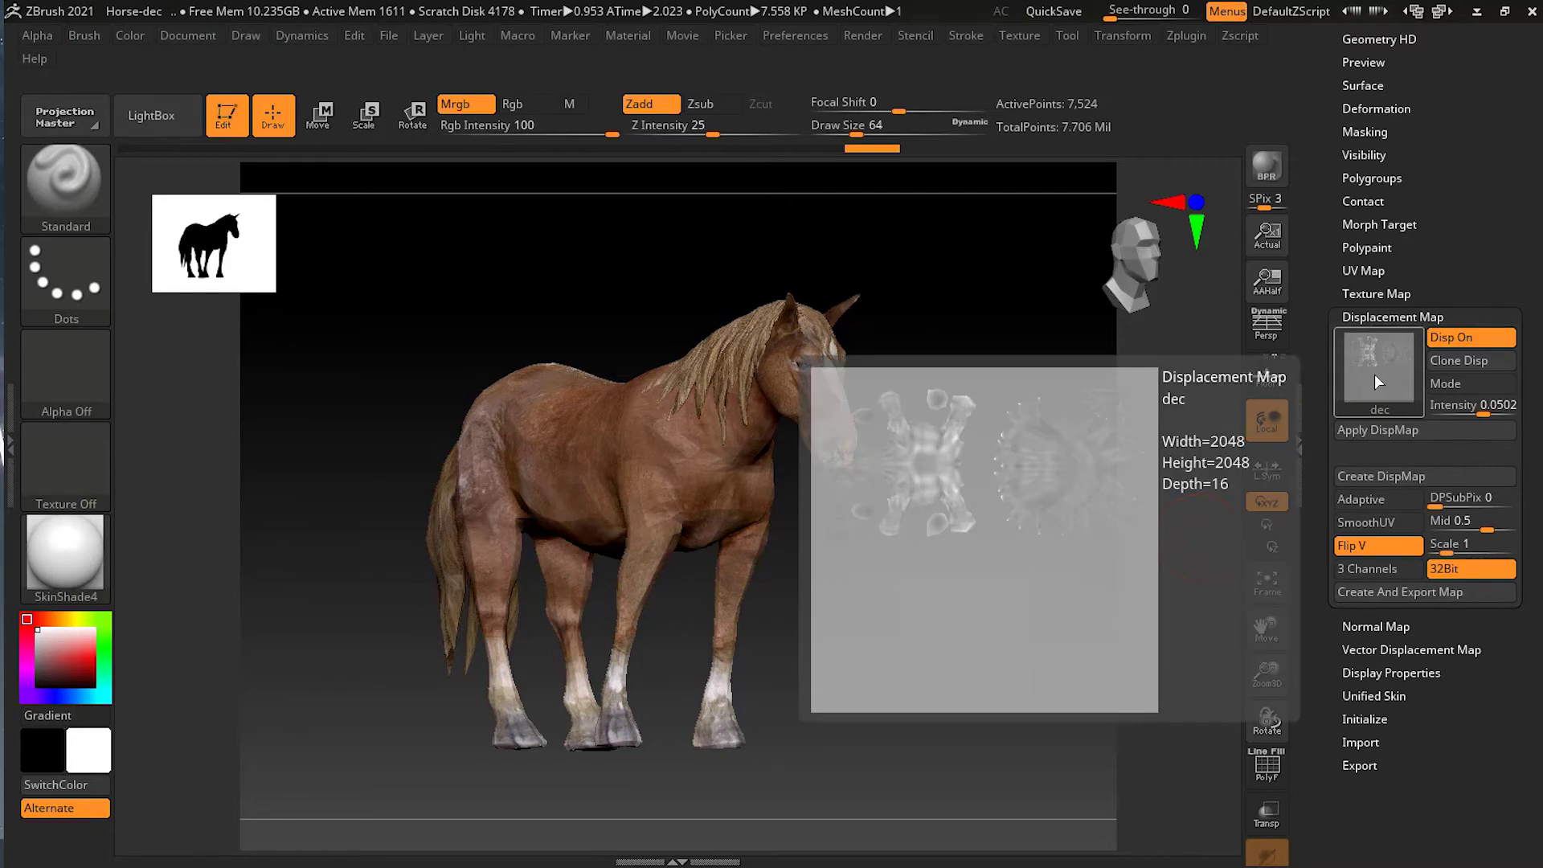
Check the texture, displacement and normal map settings, collapsing each afterwards.
click(1396, 317)
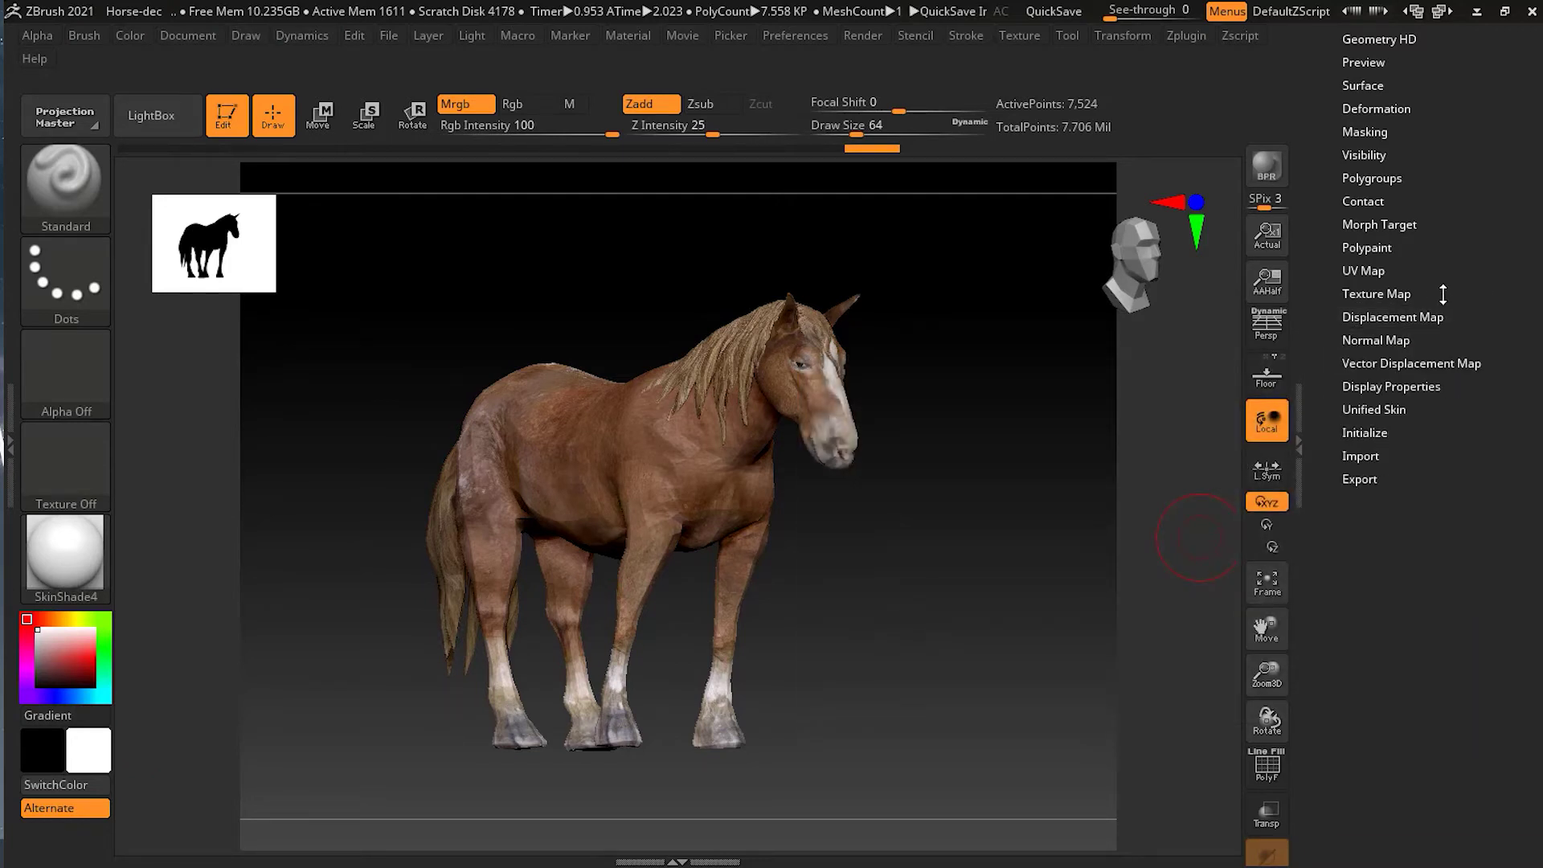
click(1400, 294)
click(1400, 294)
click(1400, 316)
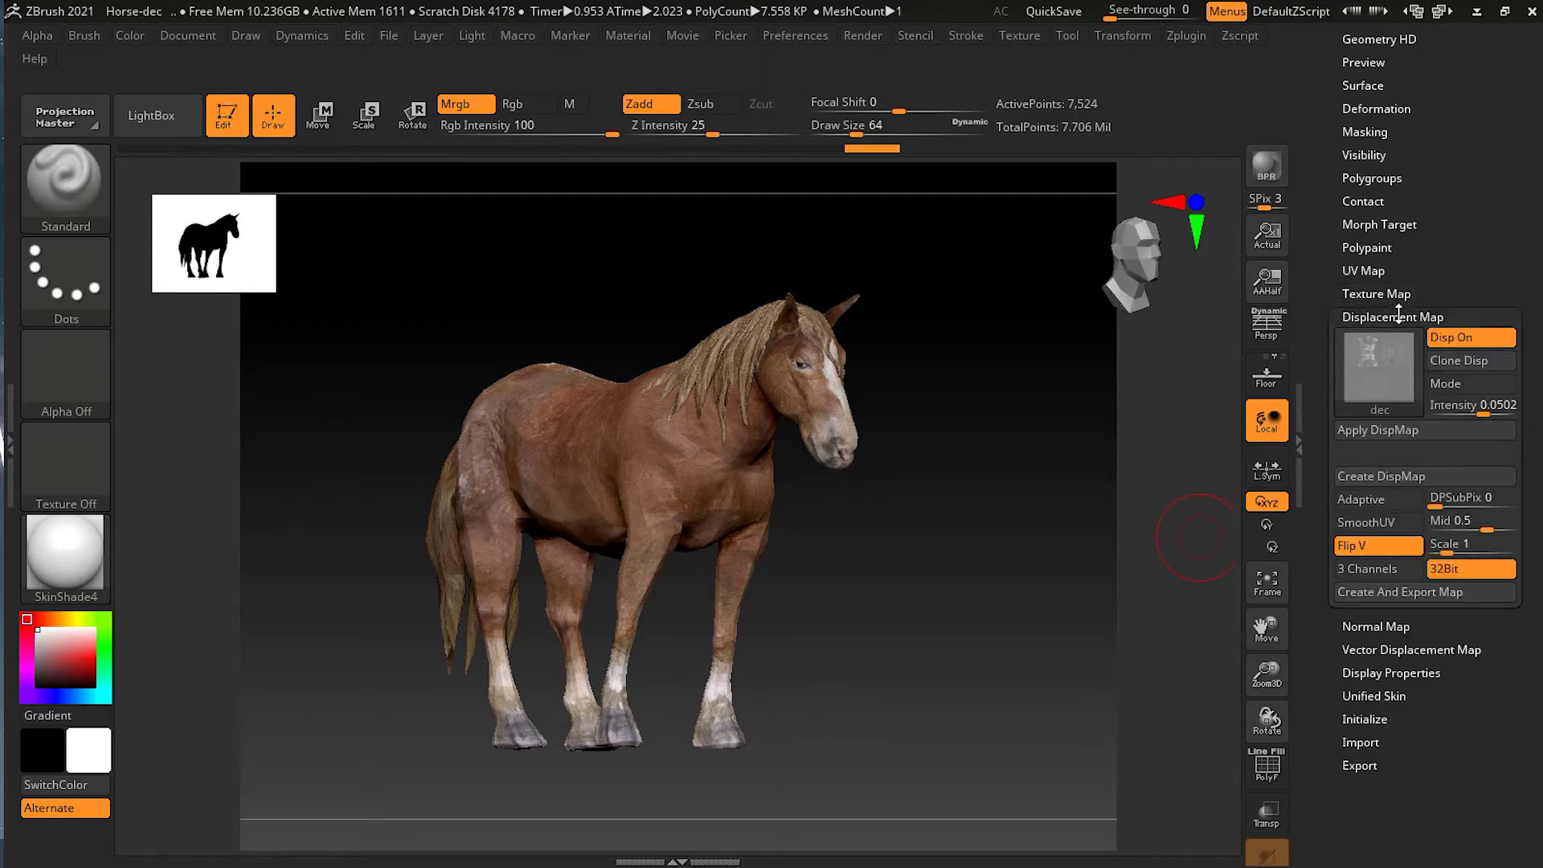
click(1399, 317)
click(1400, 340)
click(1487, 340)
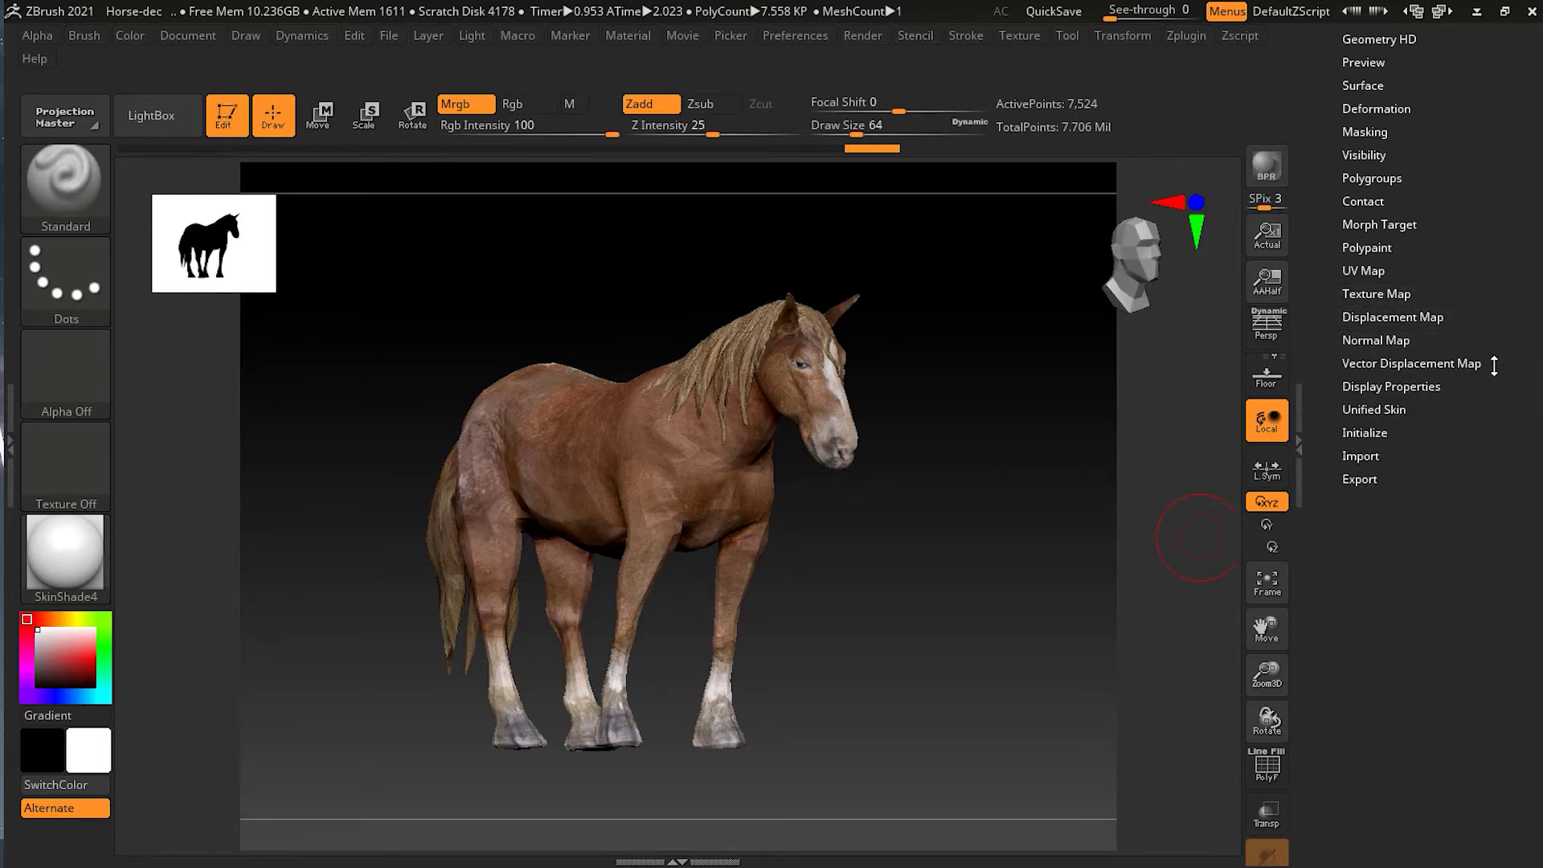
scroll(1493, 366, up, 5)
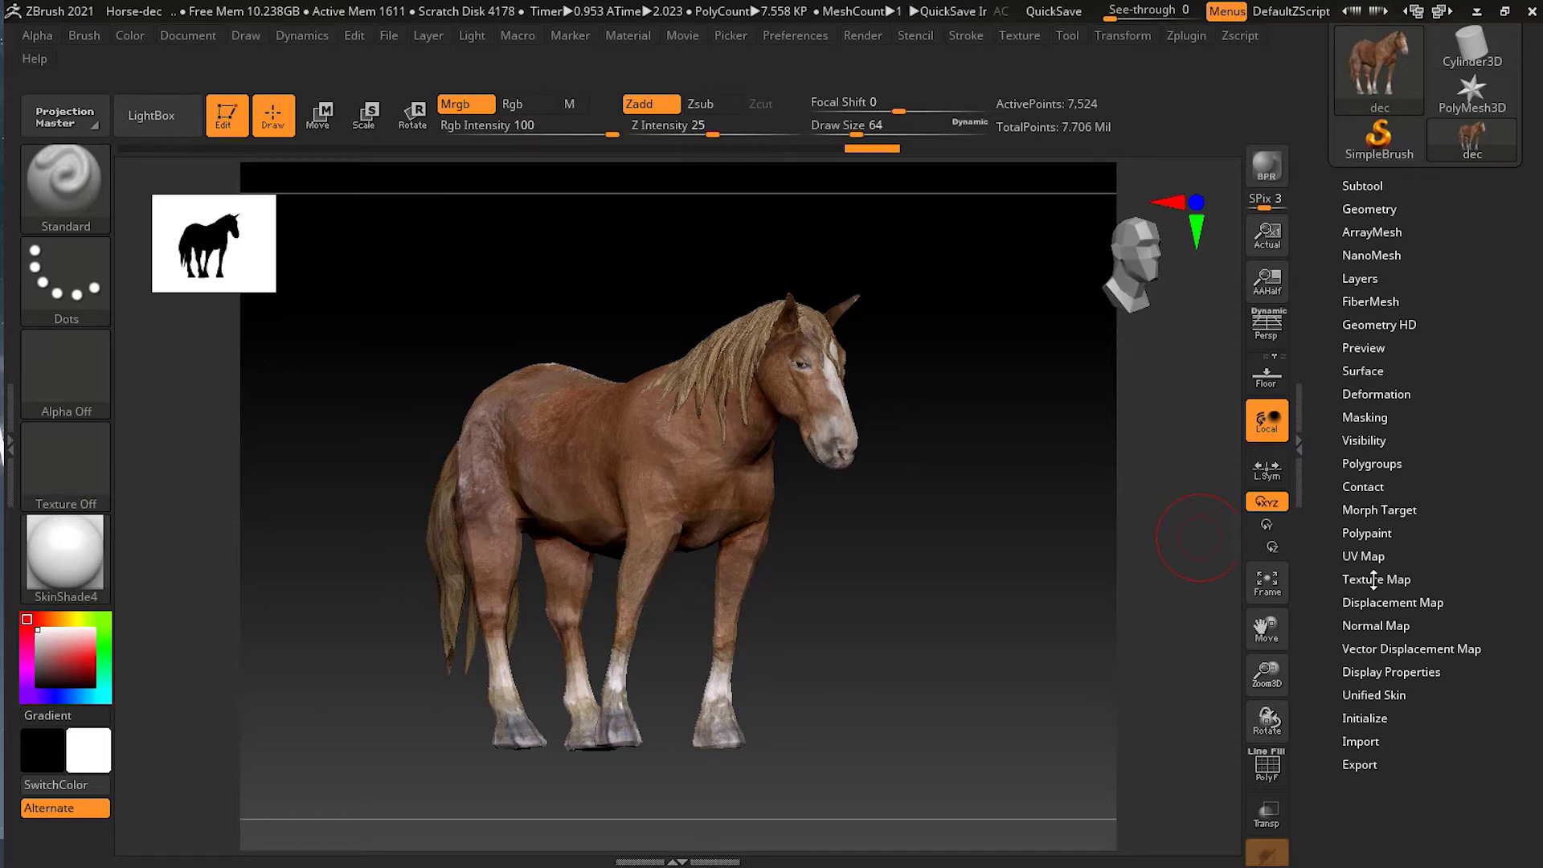
Scroll up the Tool palette and recheck the texture, displacement and normal map panels.
click(1374, 579)
drag(1439, 578, 1424, 423)
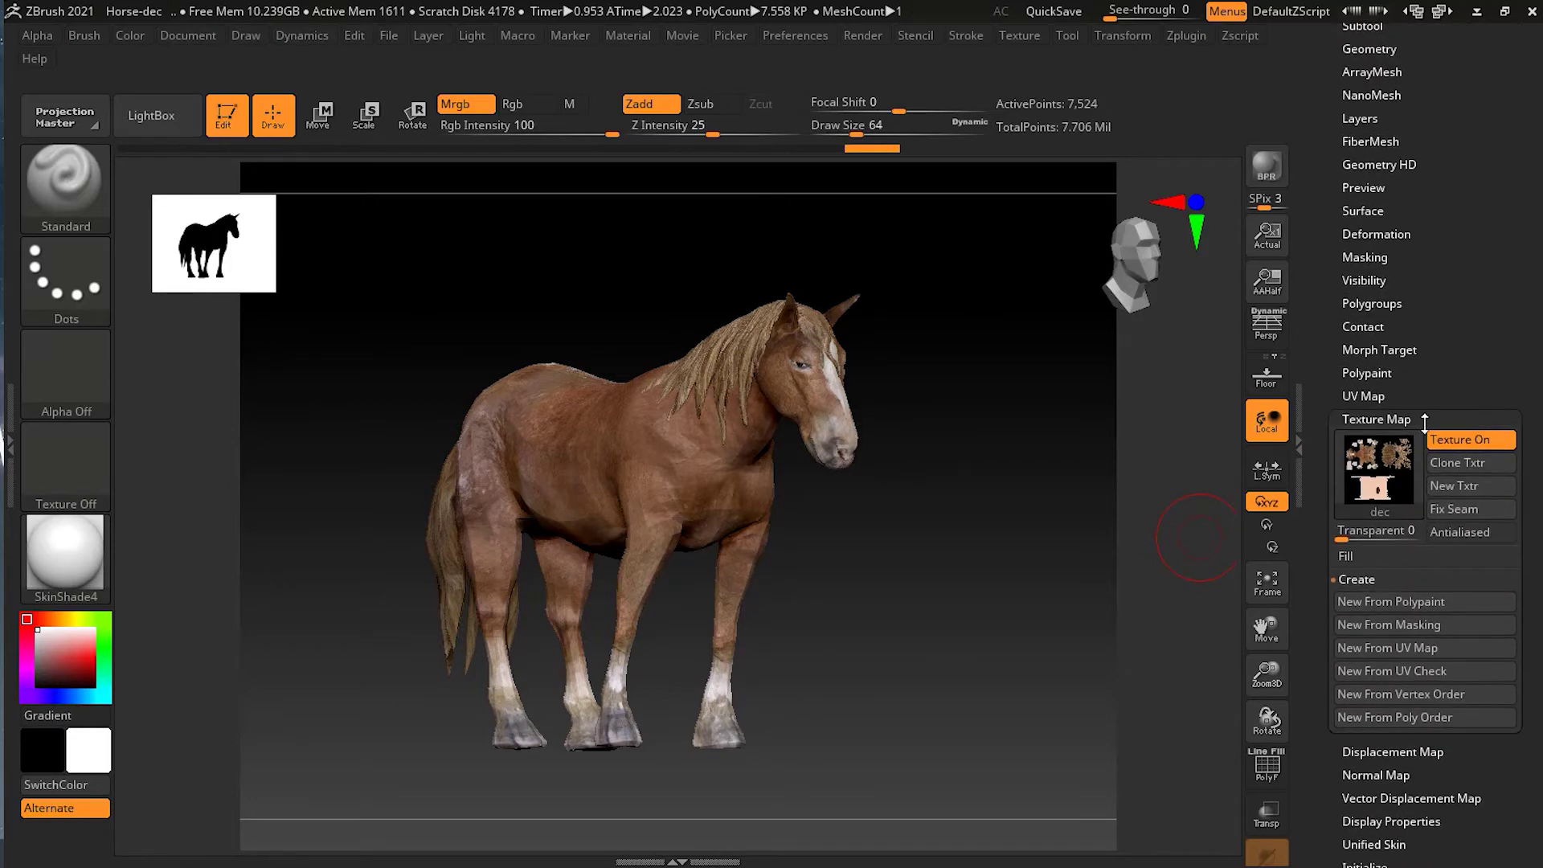
click(1399, 422)
click(1399, 442)
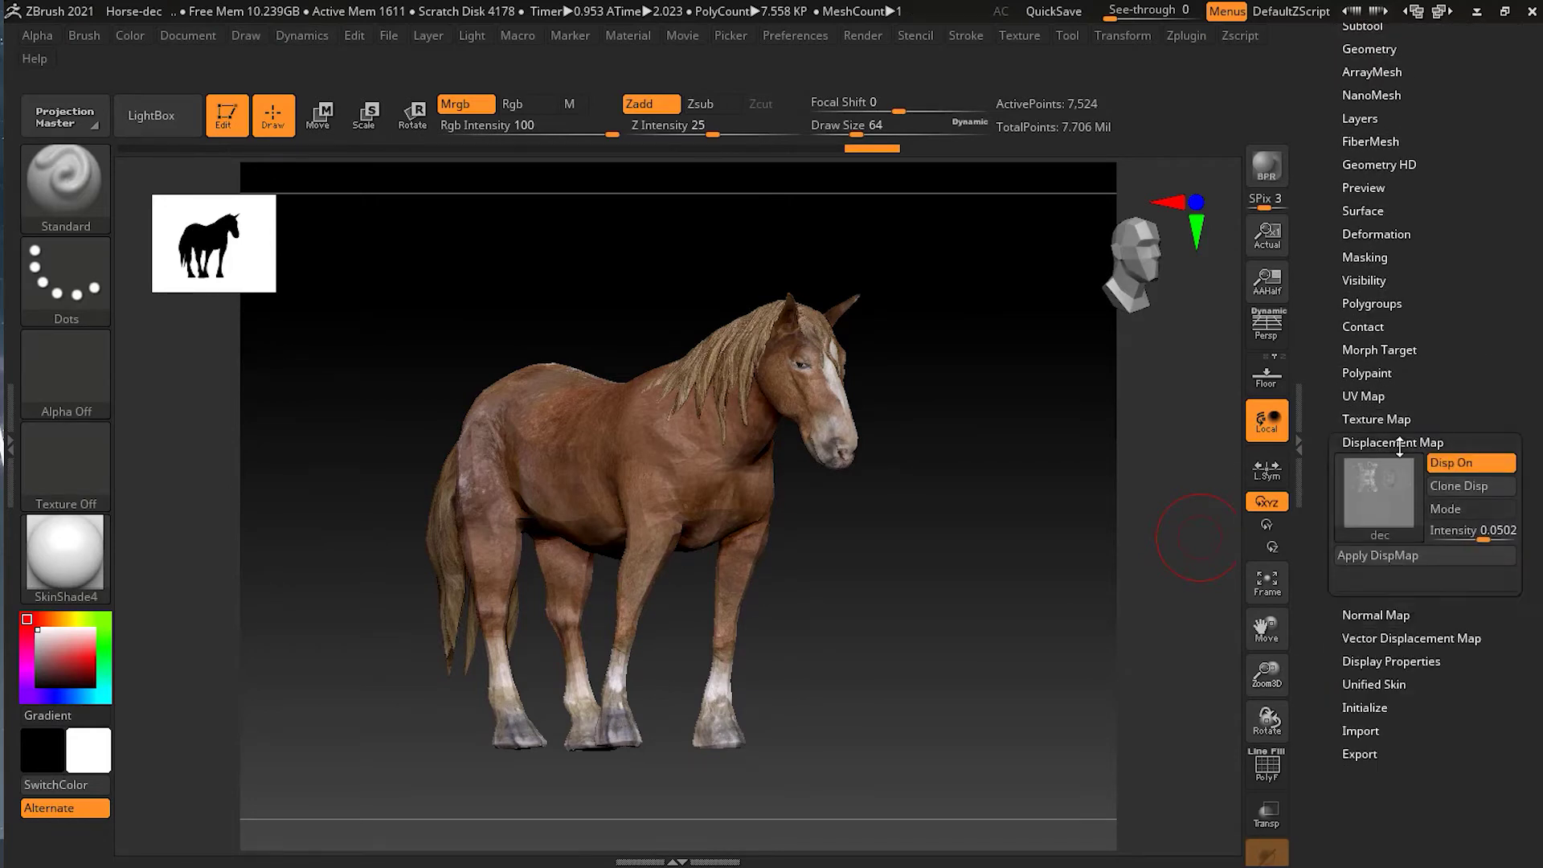
click(1399, 442)
click(1391, 466)
click(1390, 467)
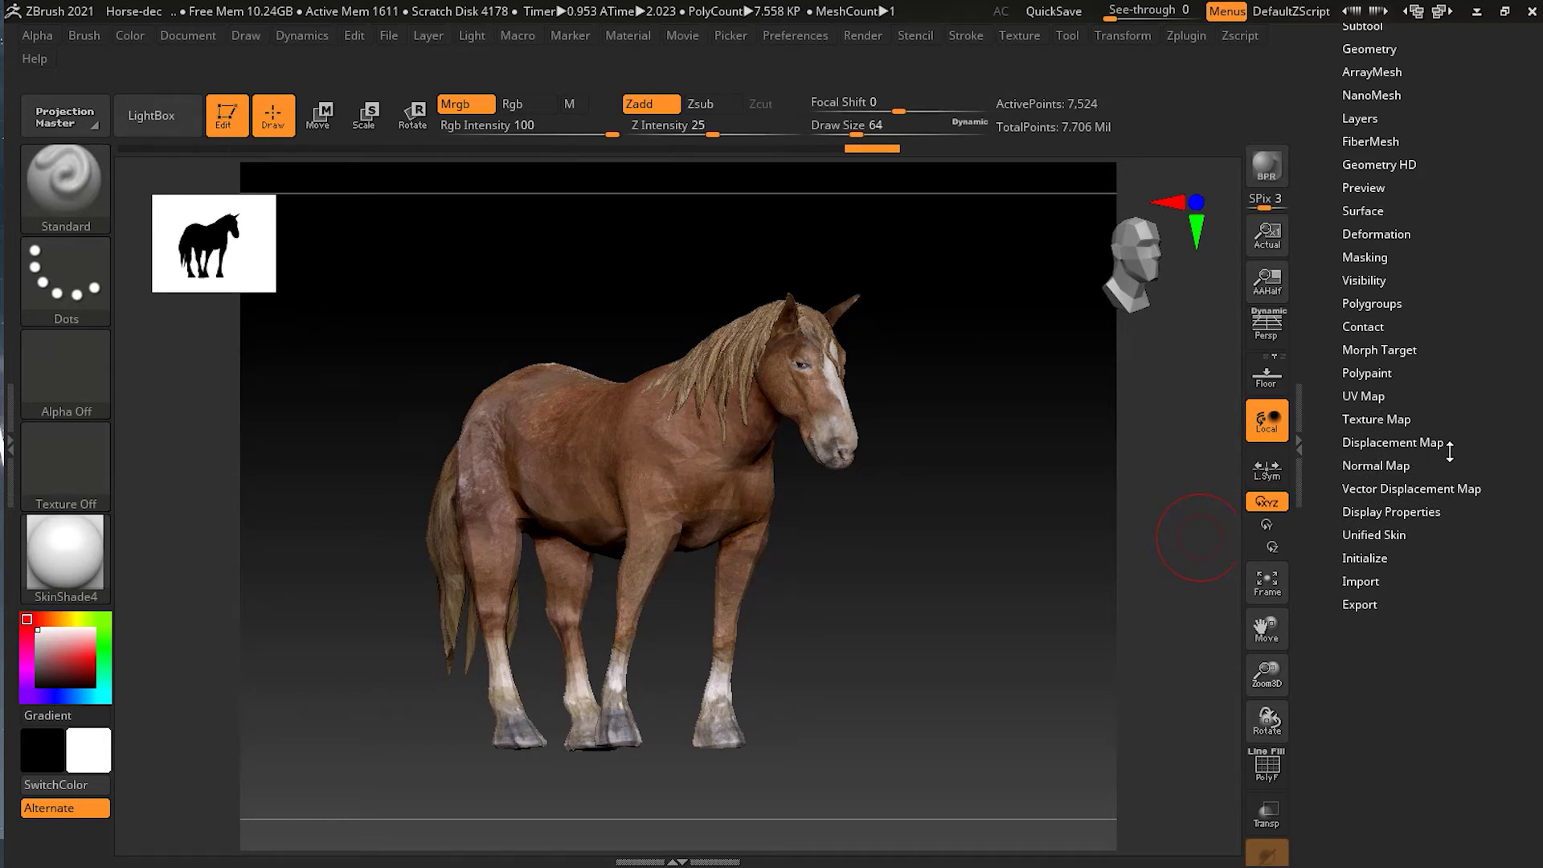
scroll(1483, 382, up, 3)
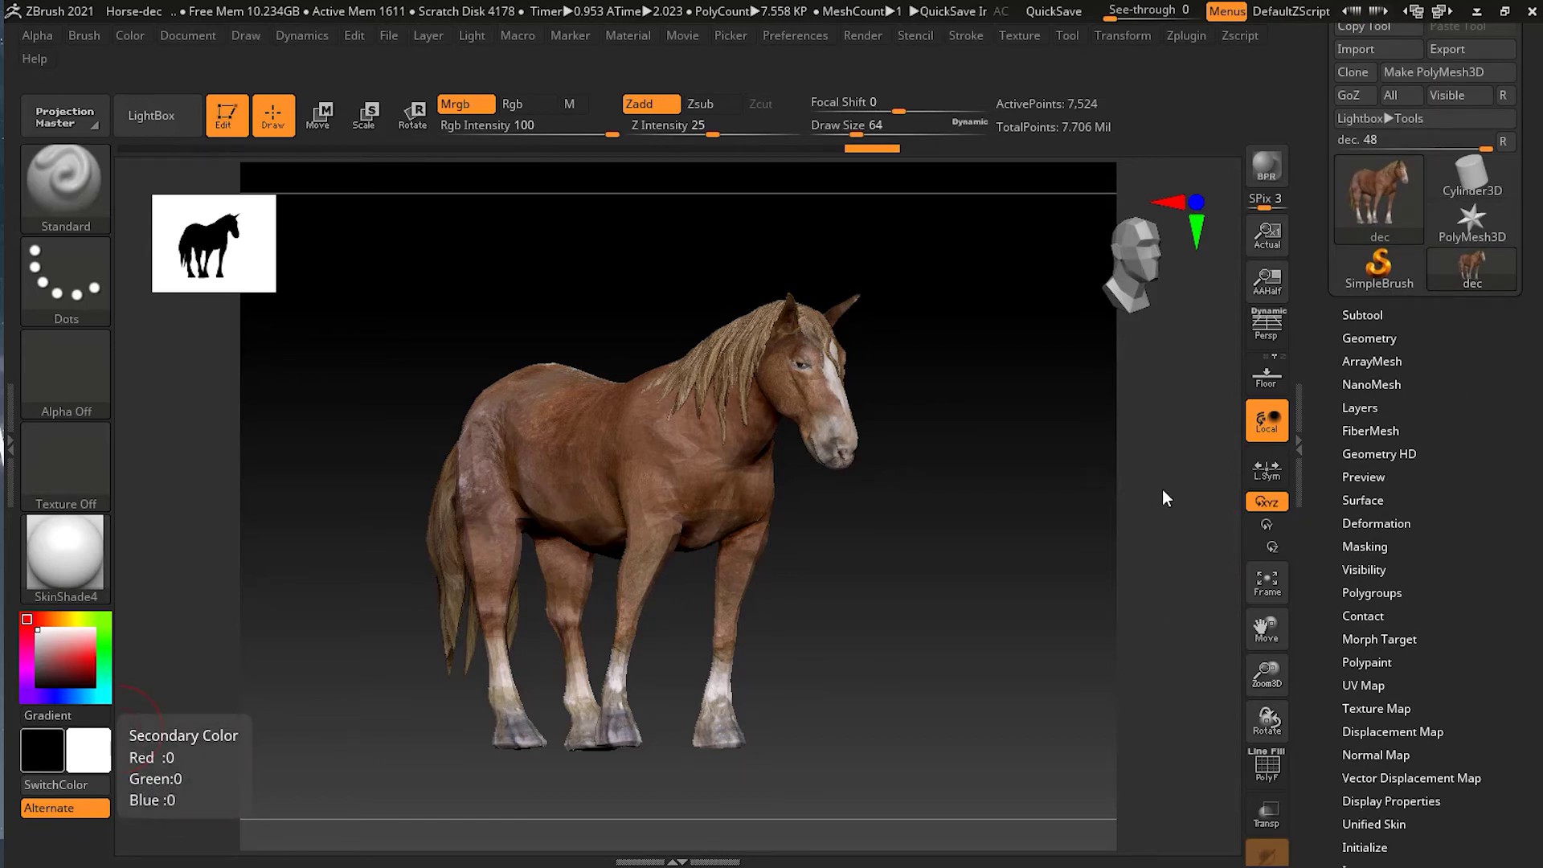
Confirm Geometry's SDiv reads 1 and rotate the horse to inspect it.
click(1372, 315)
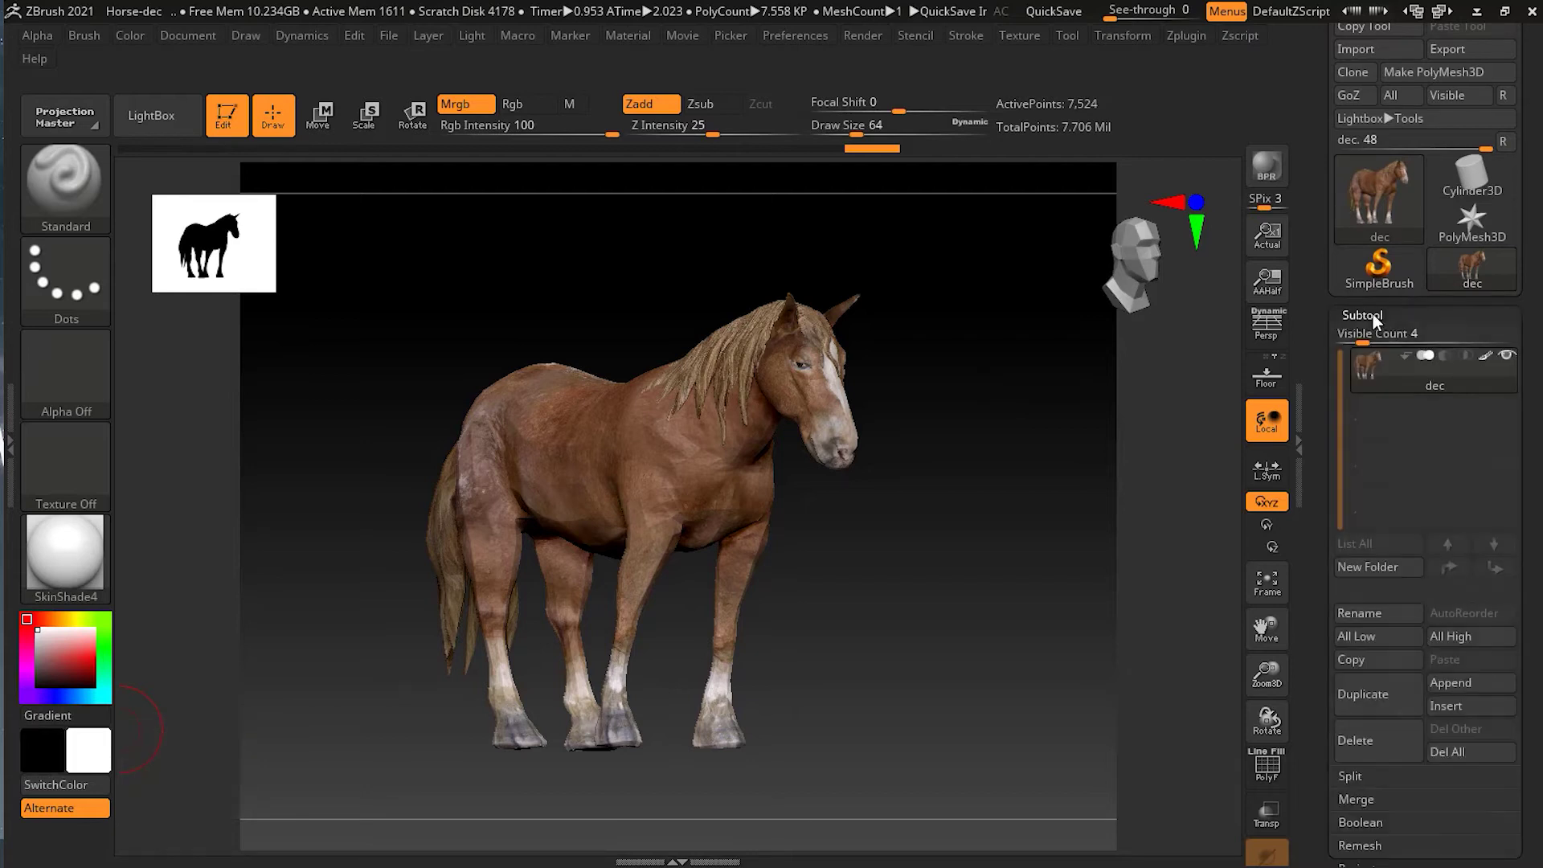
click(1366, 315)
click(1375, 339)
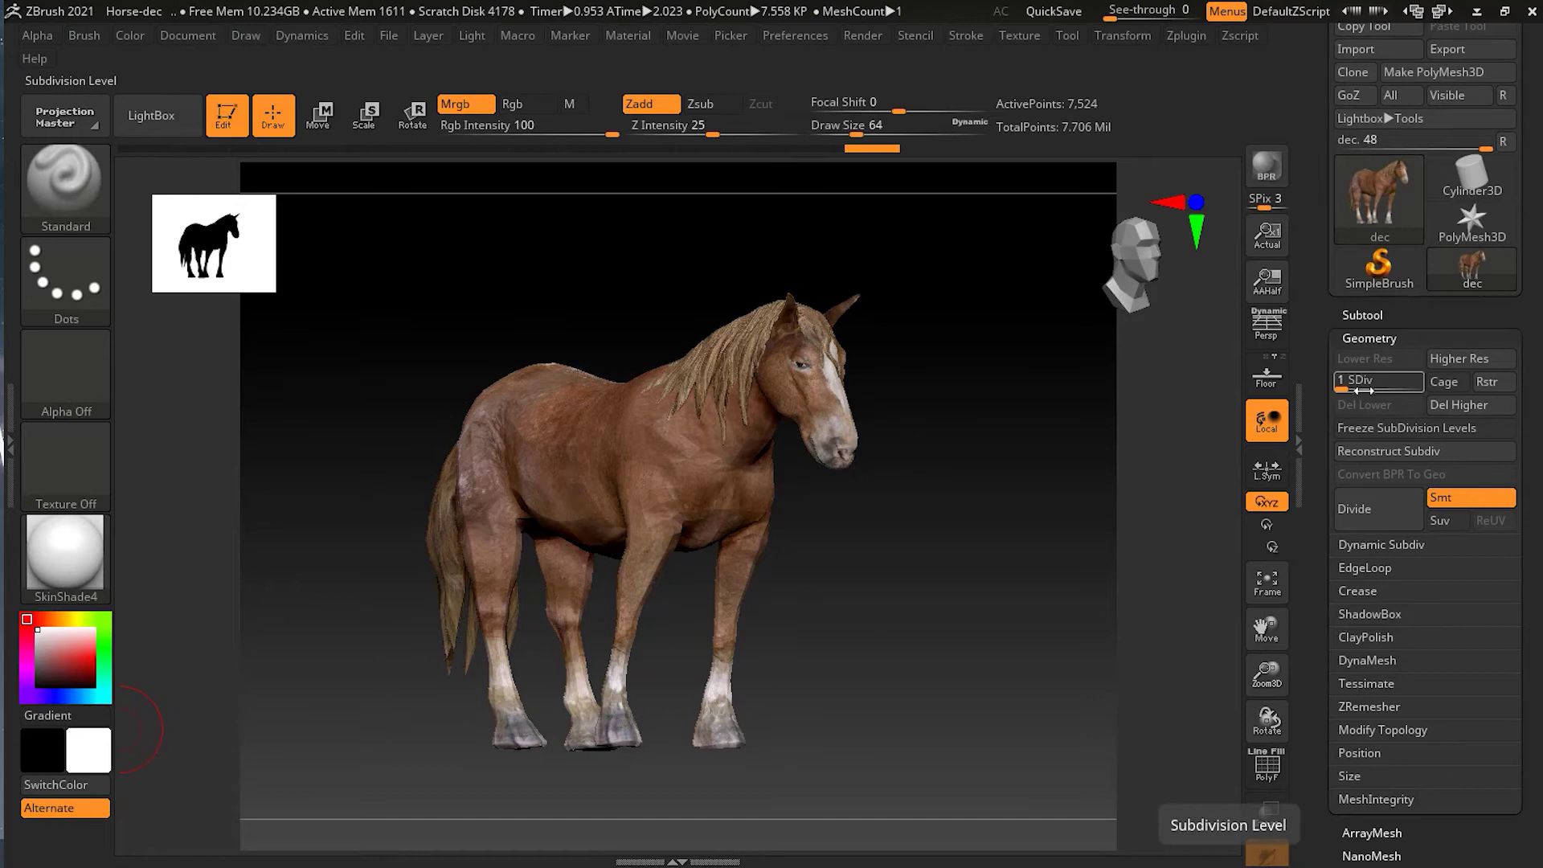
mouse_move(989, 499)
mouse_down()
mouse_move(884, 508)
mouse_move(1182, 499)
mouse_move(923, 510)
mouse_move(995, 507)
mouse_up()
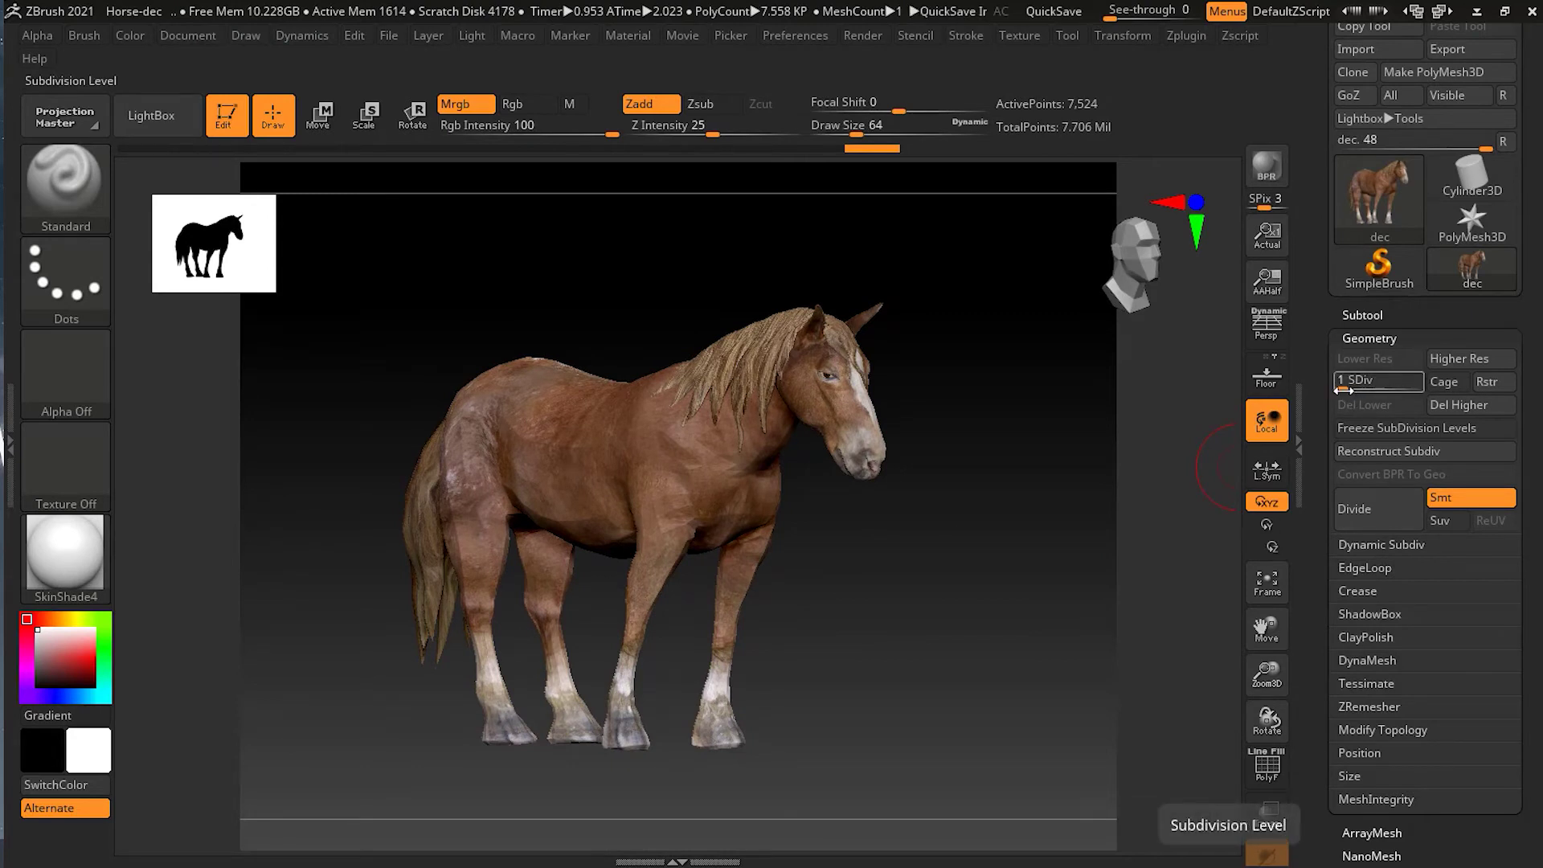
click(1373, 338)
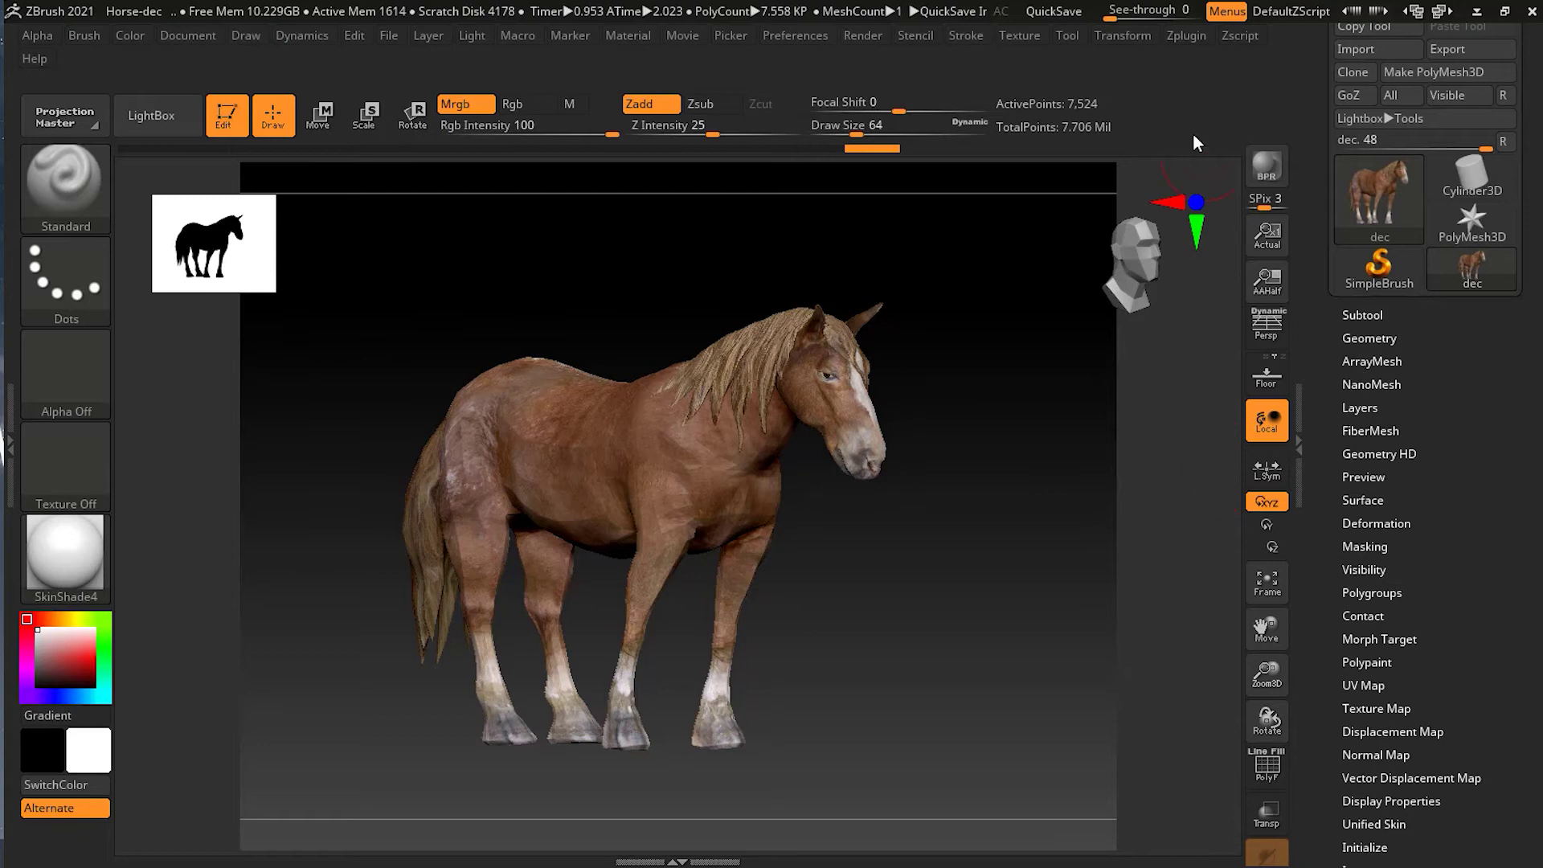
Expand Zplugin > FBX ExportImport and dock the menu in the left tray.
click(1184, 38)
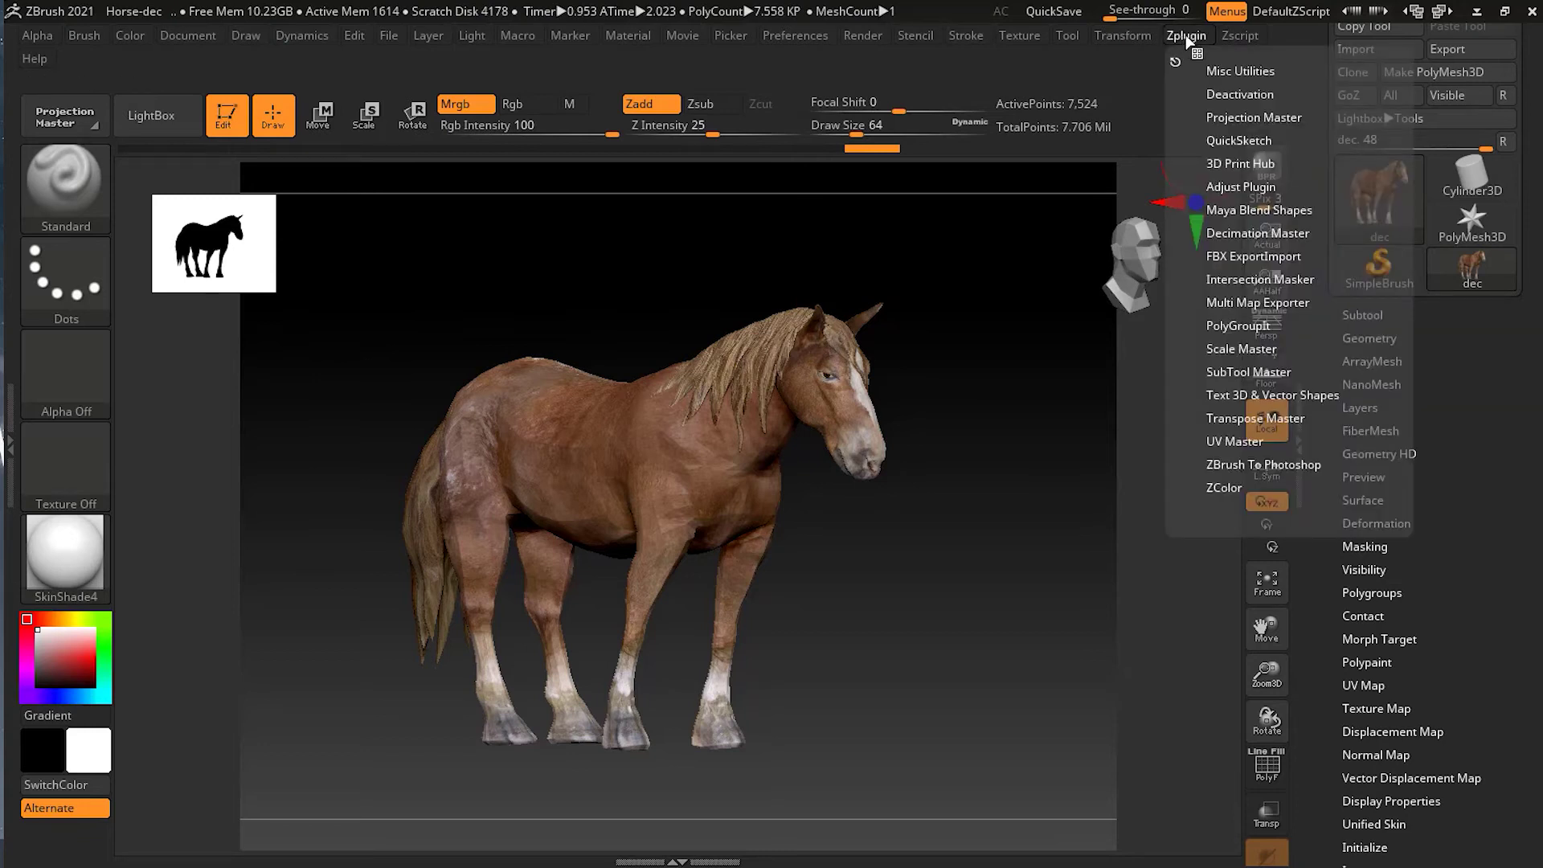
click(1258, 256)
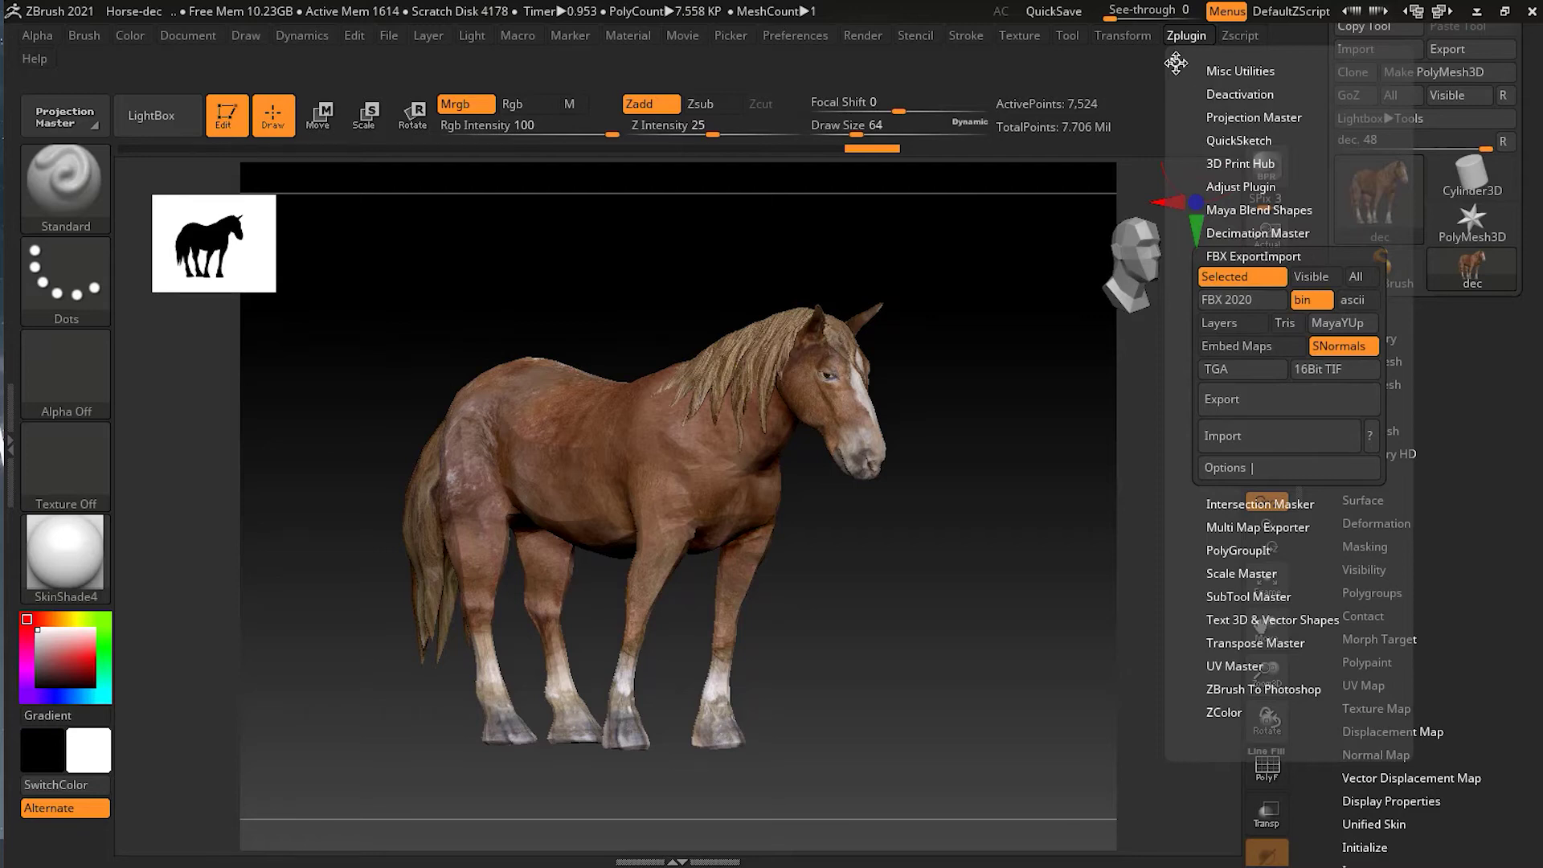
drag(1176, 63, 121, 160)
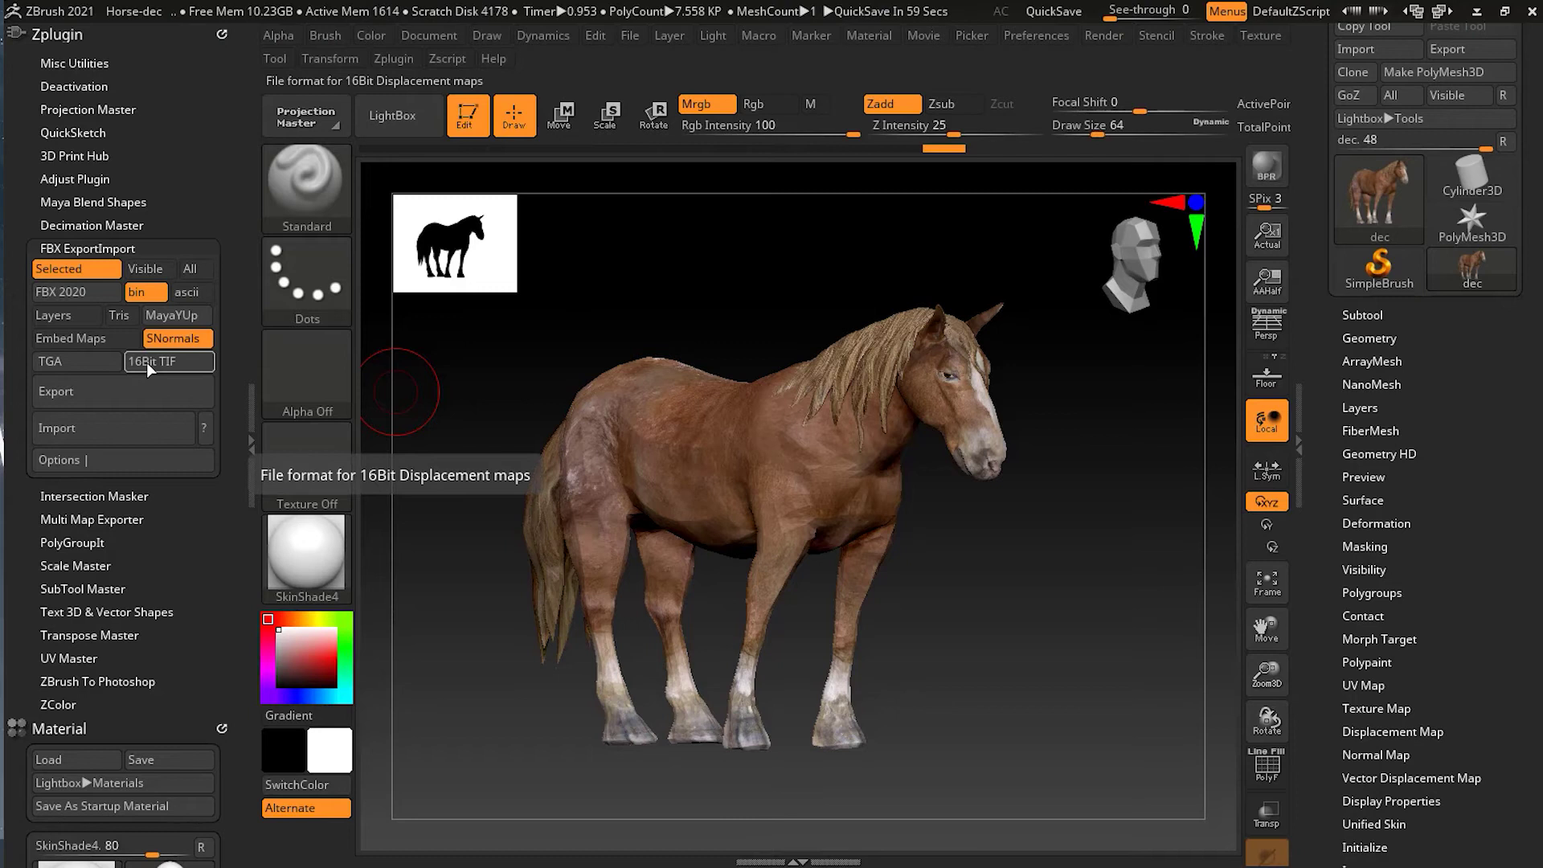
click(1408, 320)
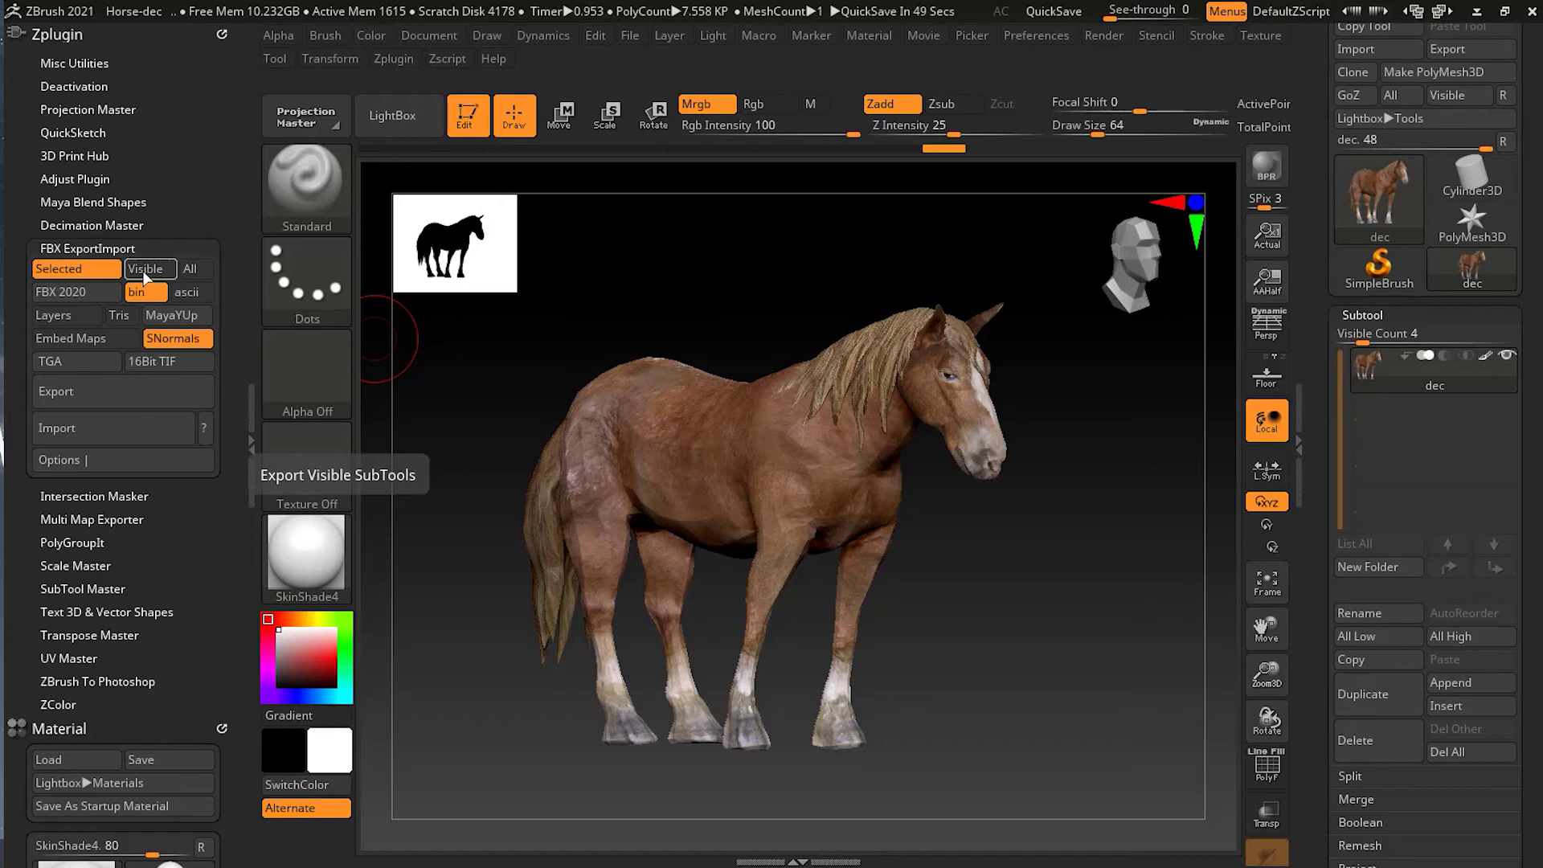
Start the FBX export of the selected horse subtool.
click(132, 399)
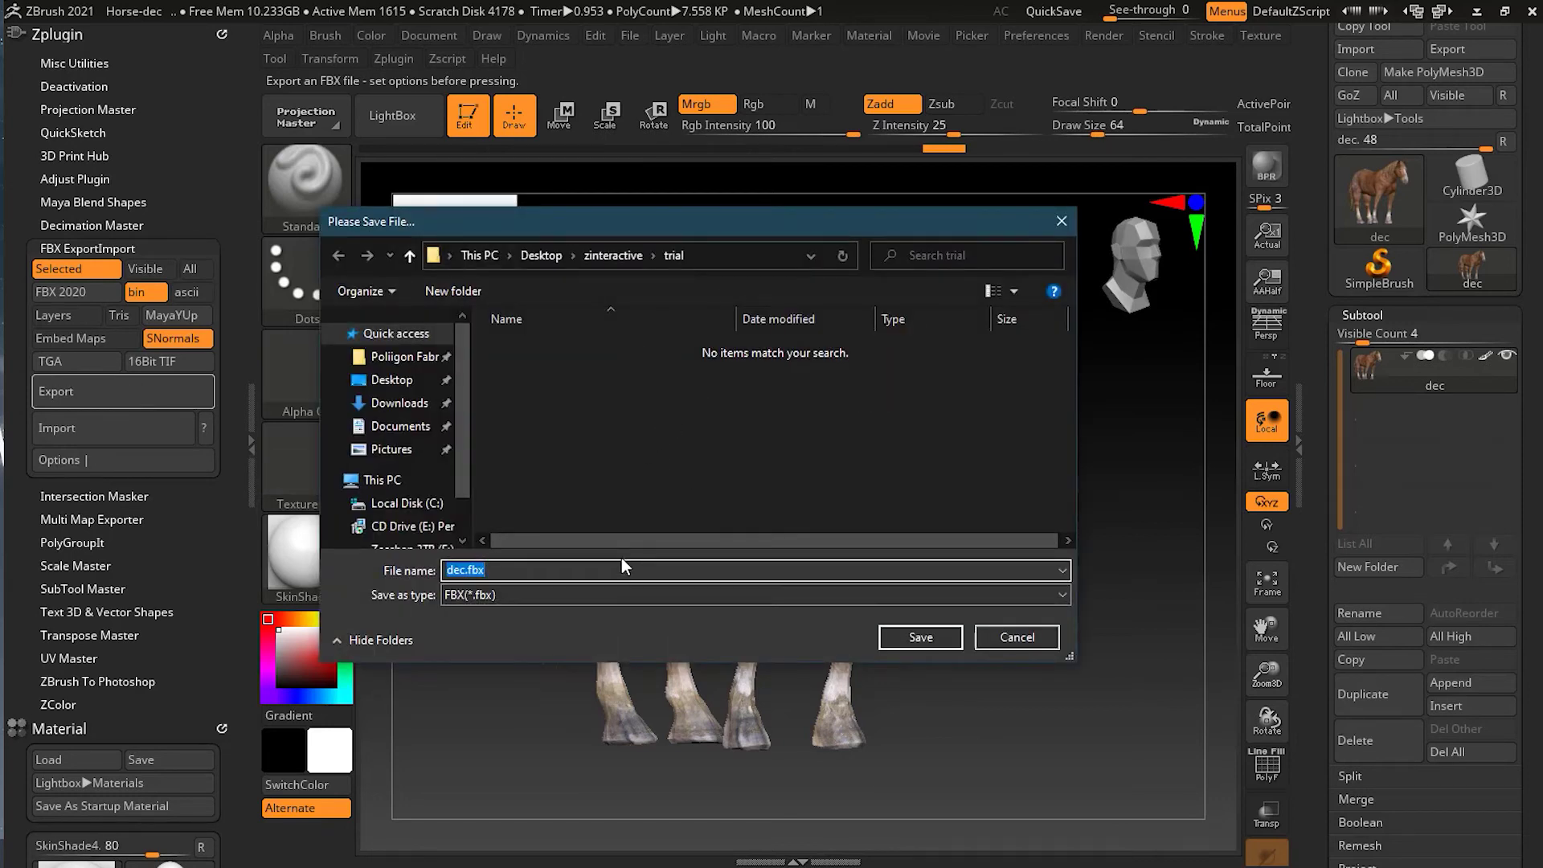
Save the FBX as horse in a new trial2 folder inside zinteractive.
click(613, 255)
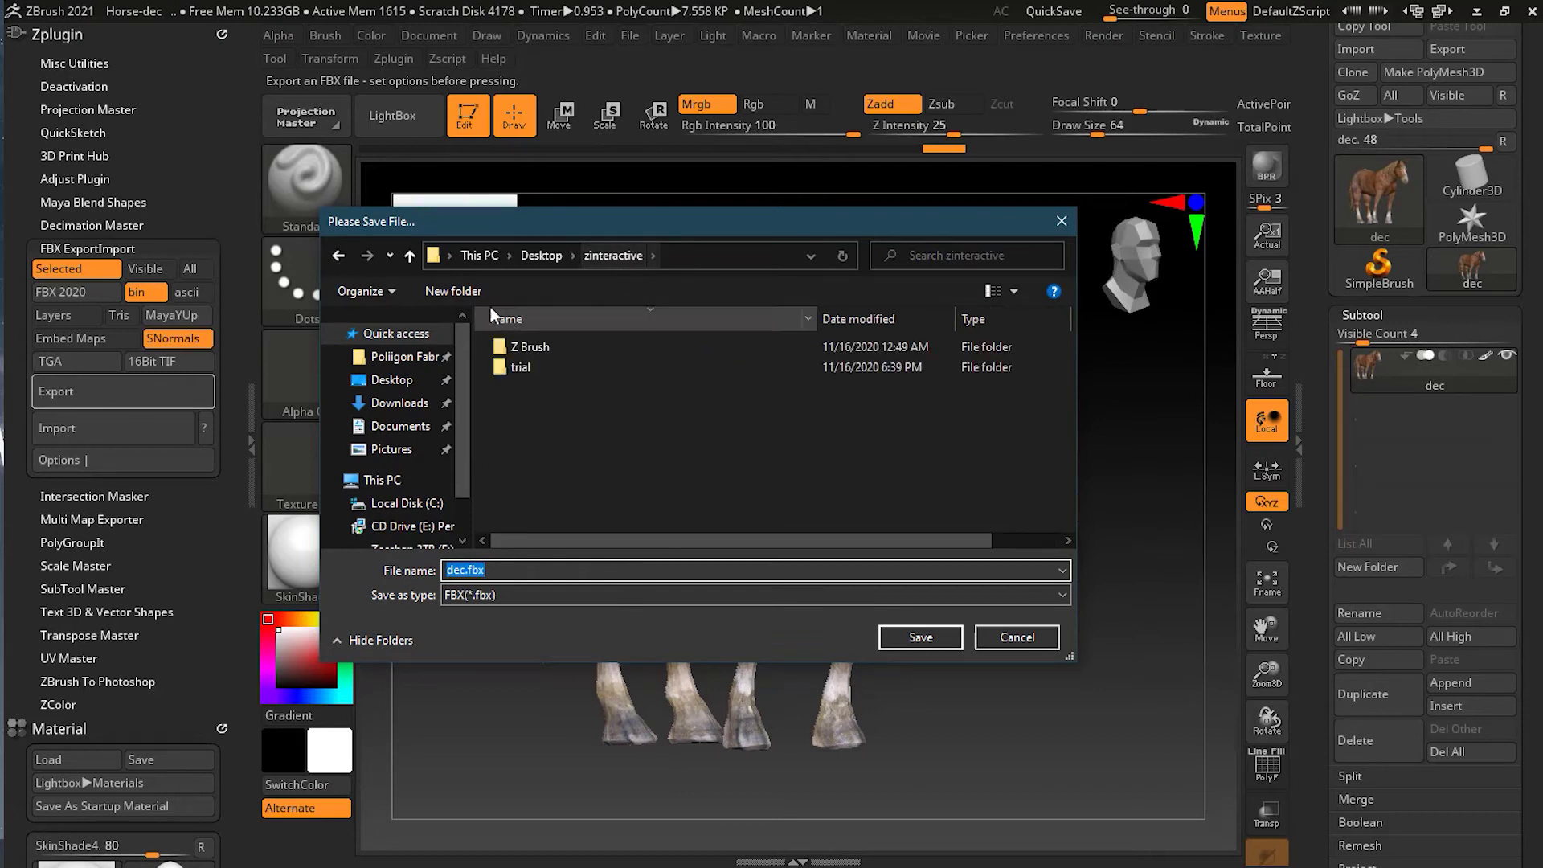
click(452, 291)
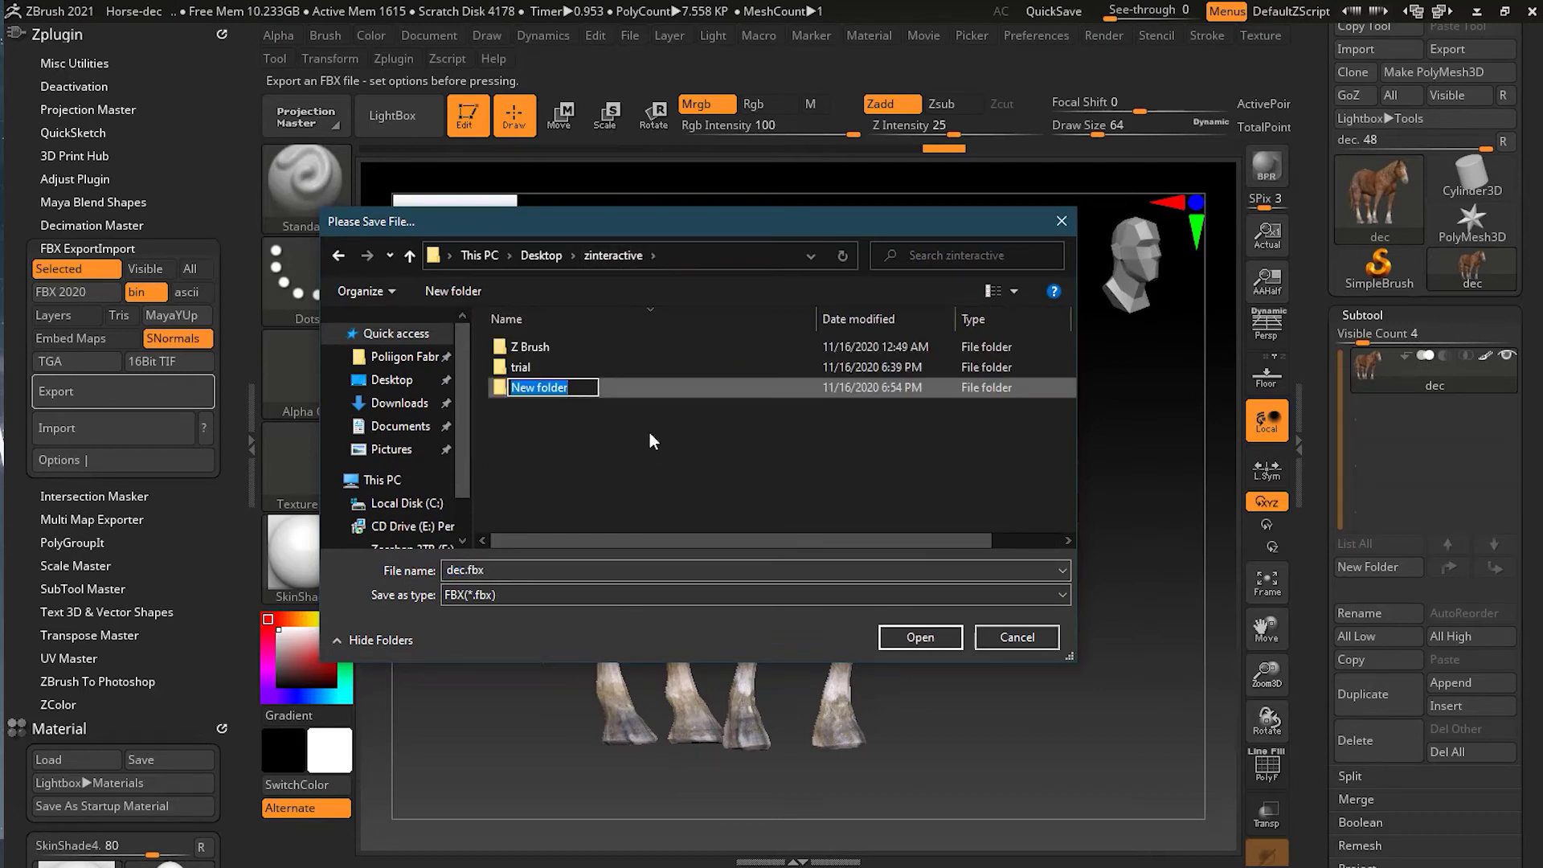
text(tr)
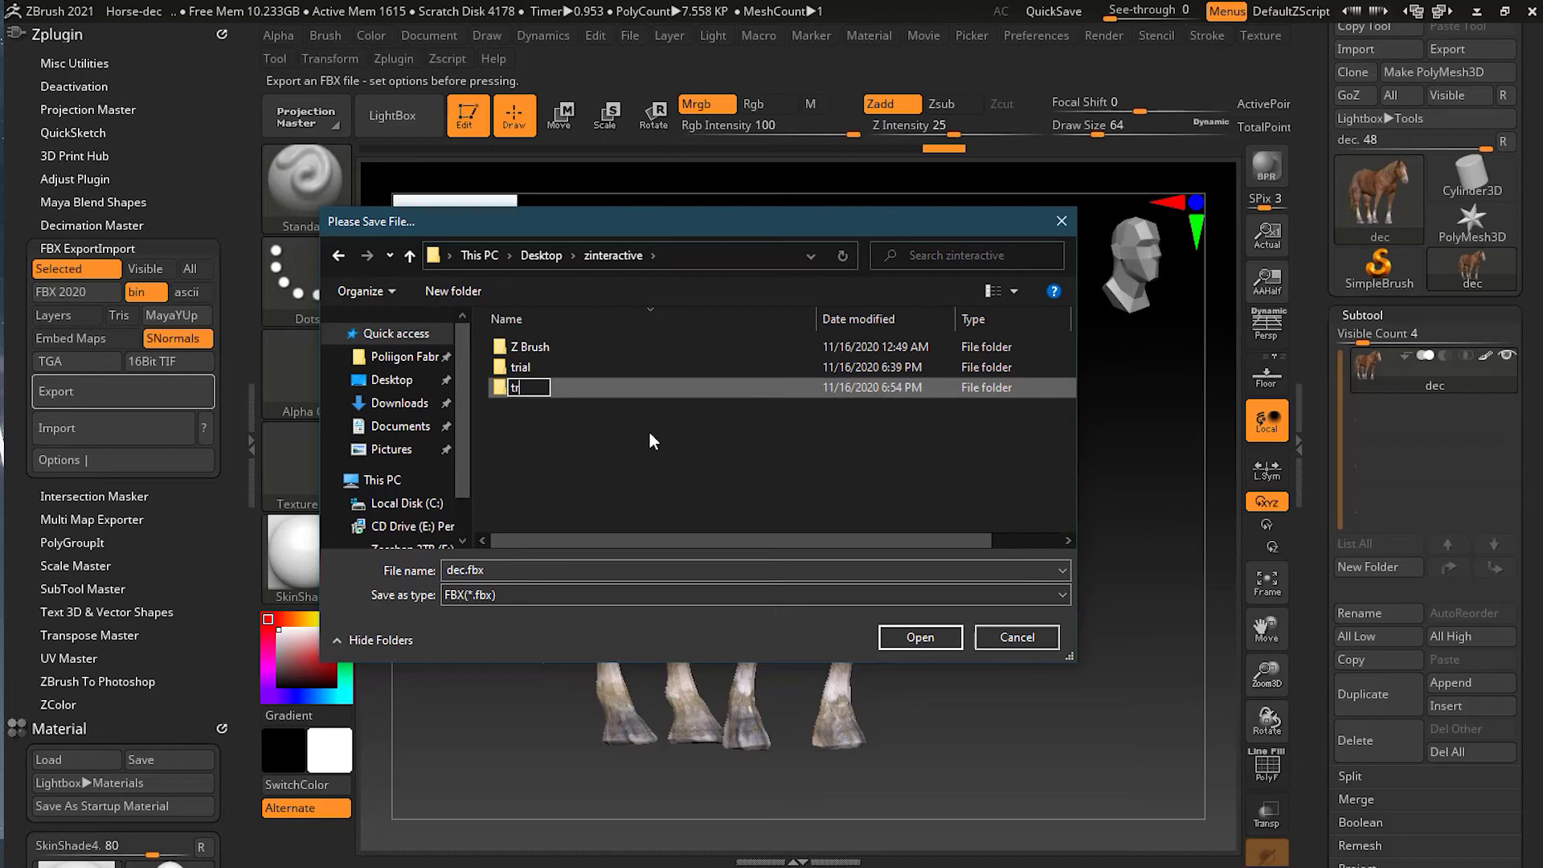
text(ial2)
click(723, 405)
double_click(624, 387)
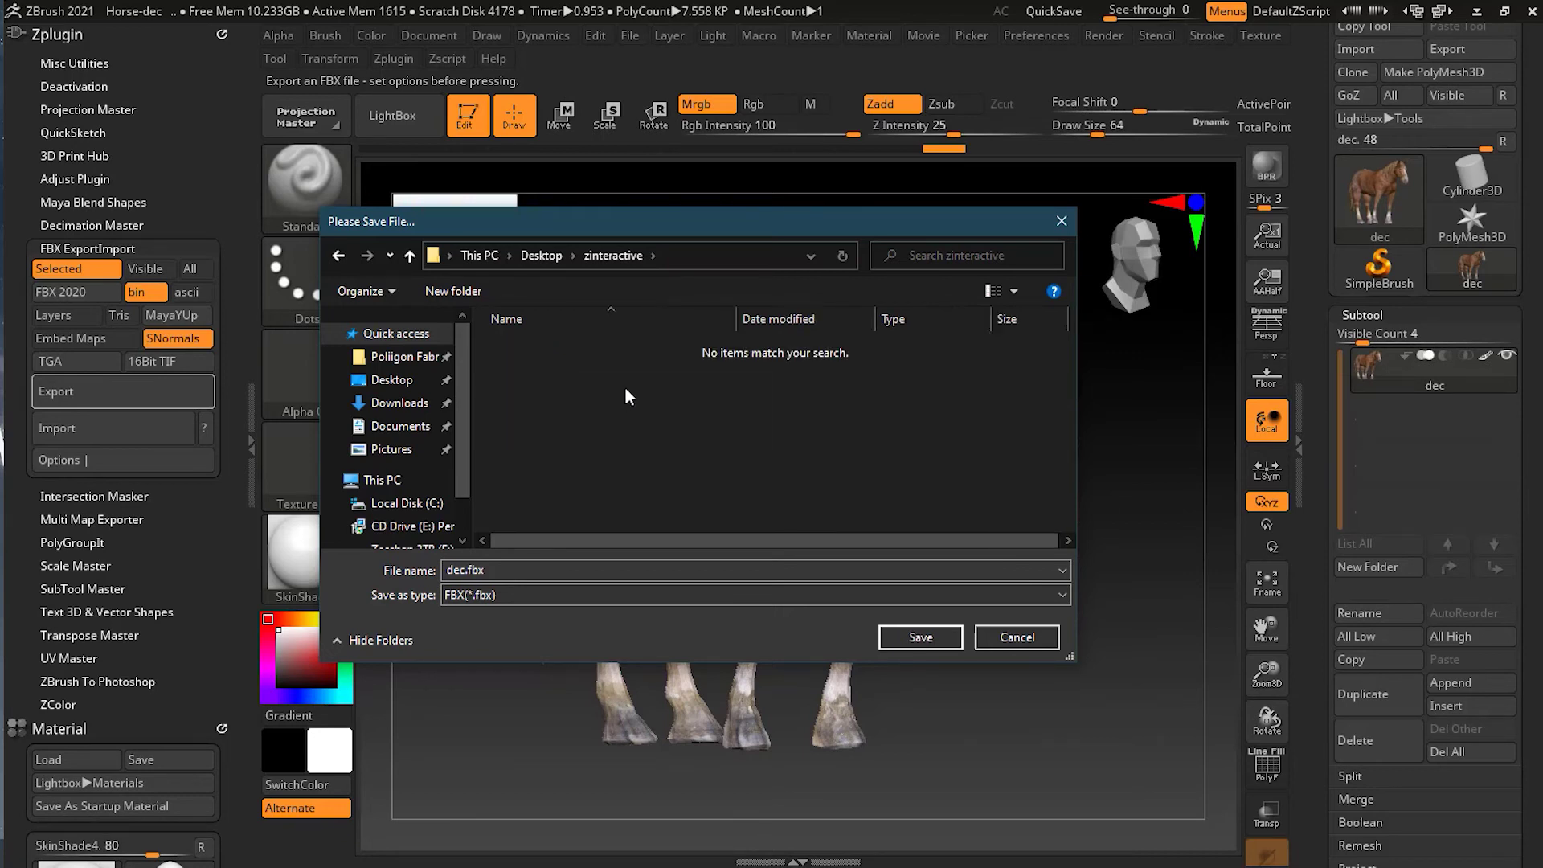
click(635, 569)
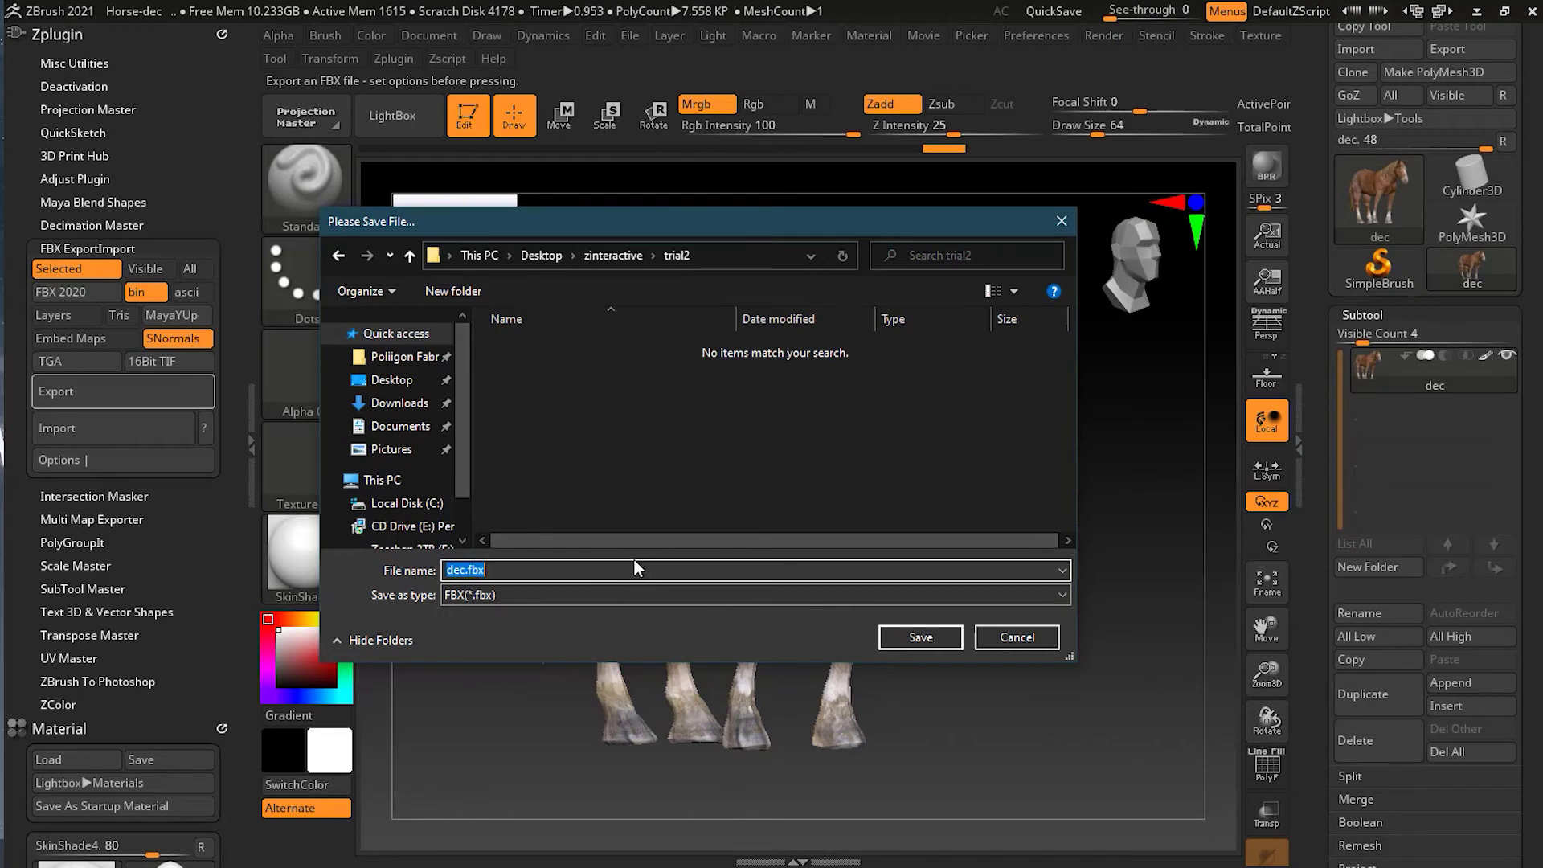
text(horse)
click(921, 637)
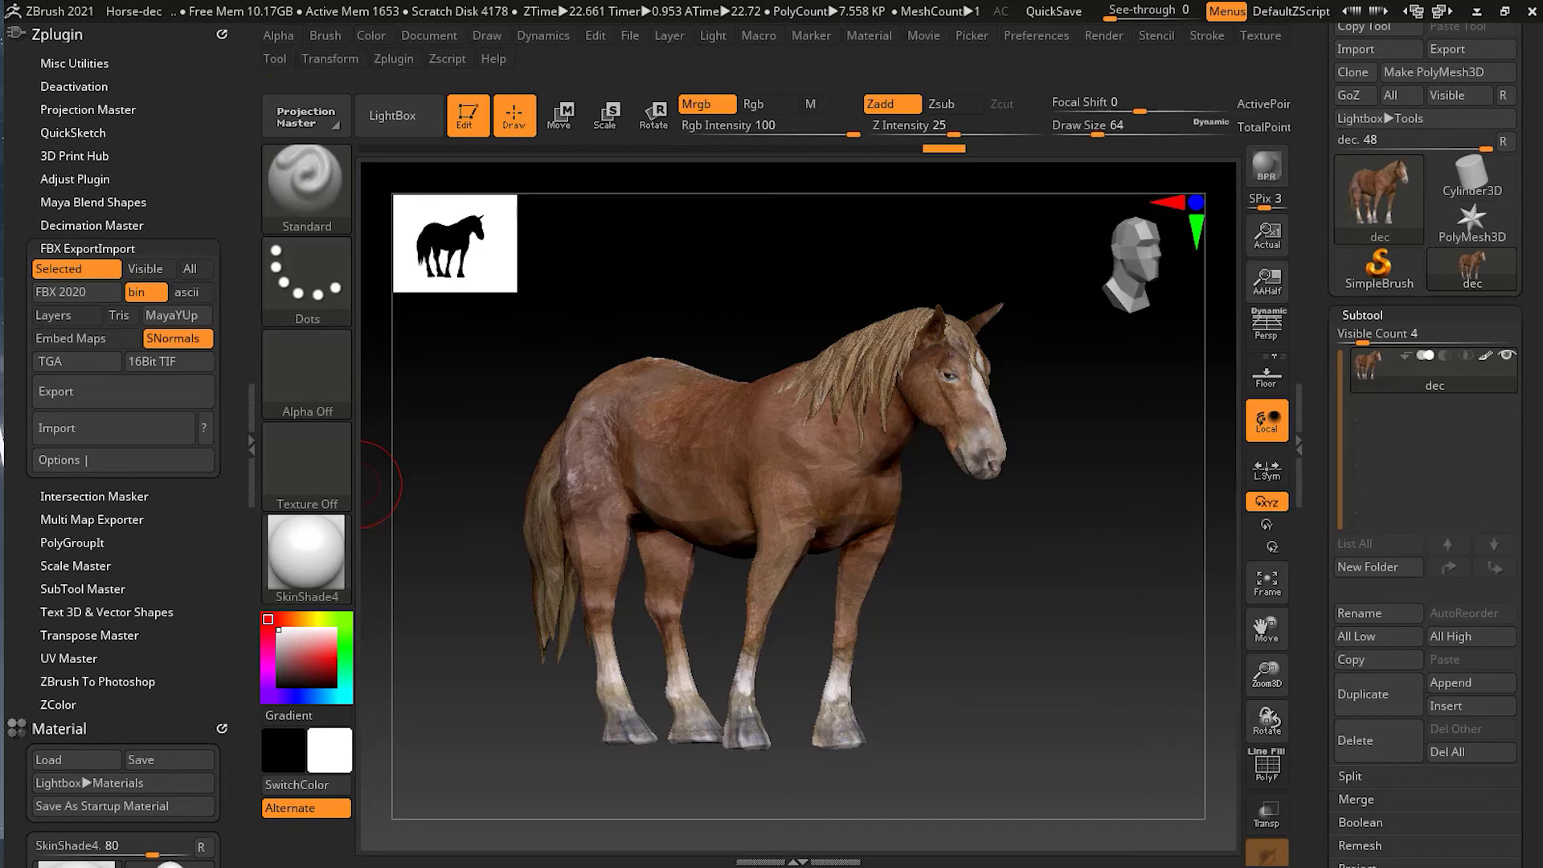
Open the trial2 folder in File Explorer and select horse.fbx.
key(alt+Tab)
double_click(579, 228)
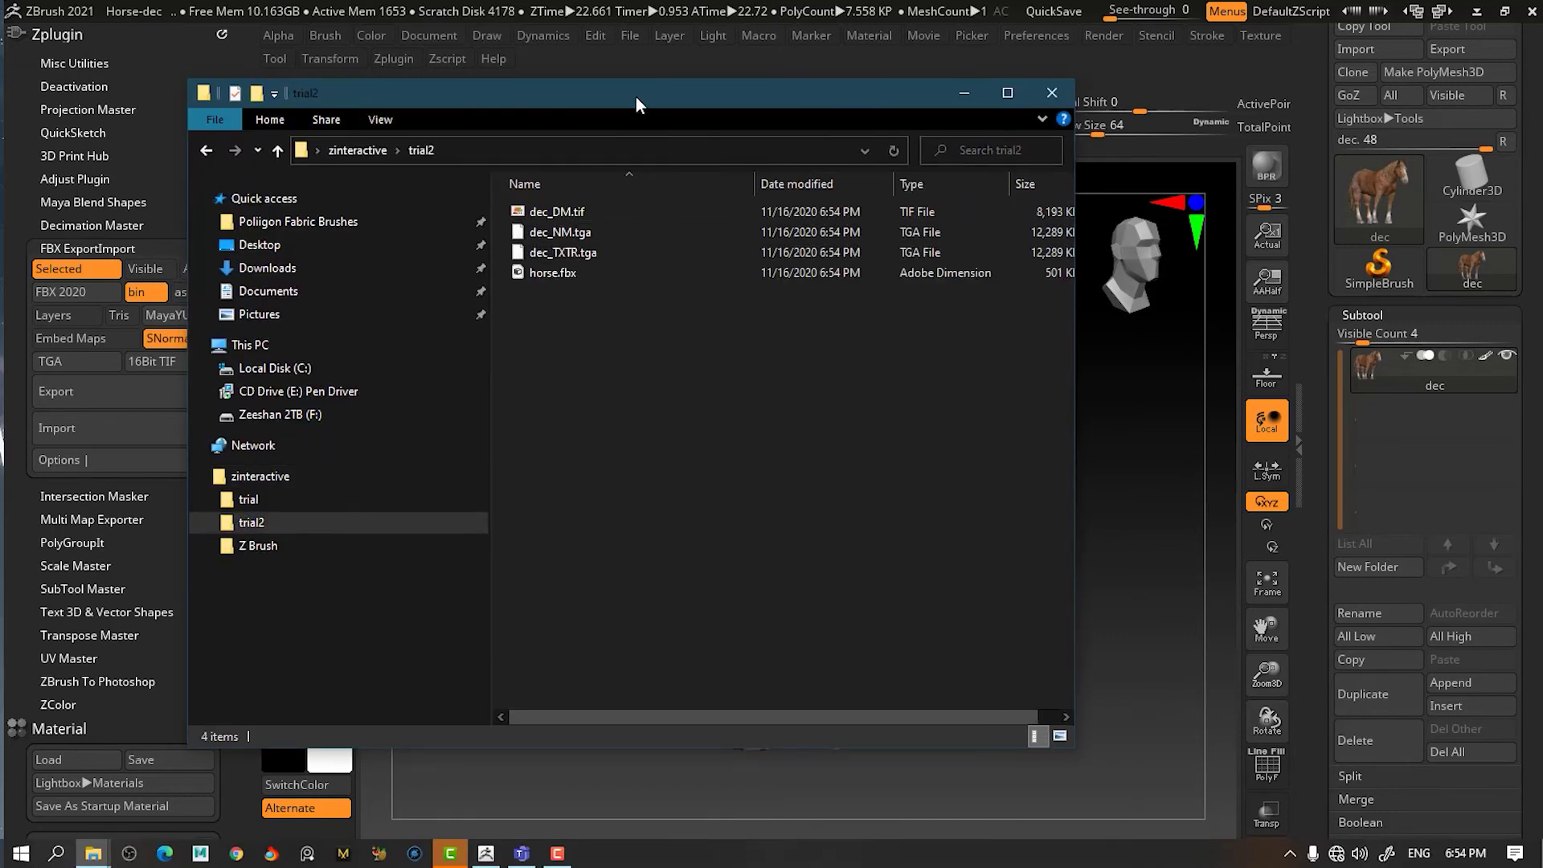
drag(638, 100, 741, 159)
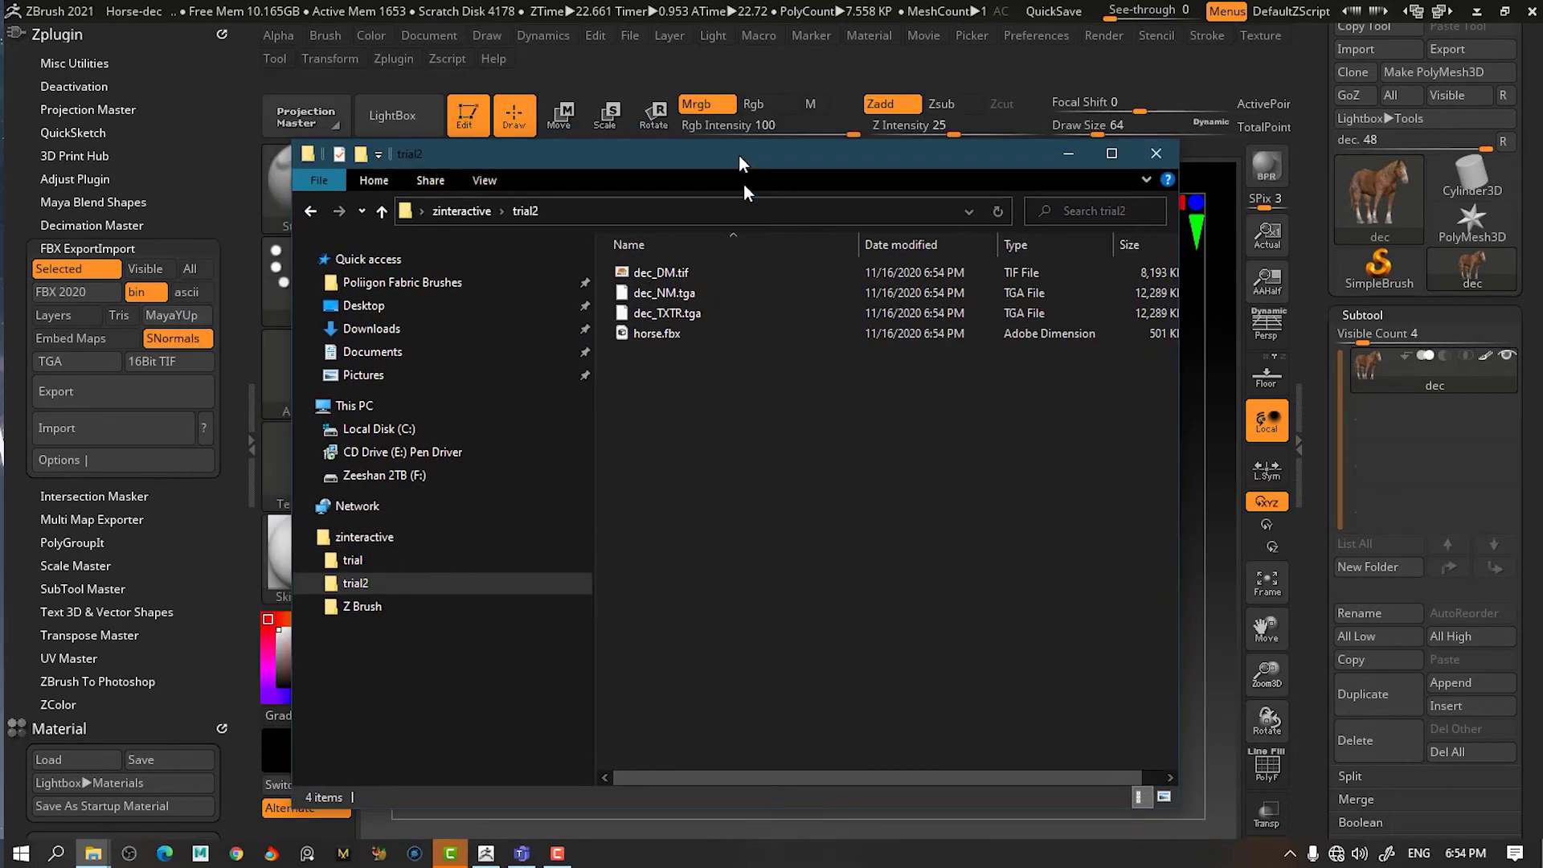
click(726, 336)
Preview dec_DM.tif, then inspect dec_NM.tga and dec_TXTR.tga.
click(699, 274)
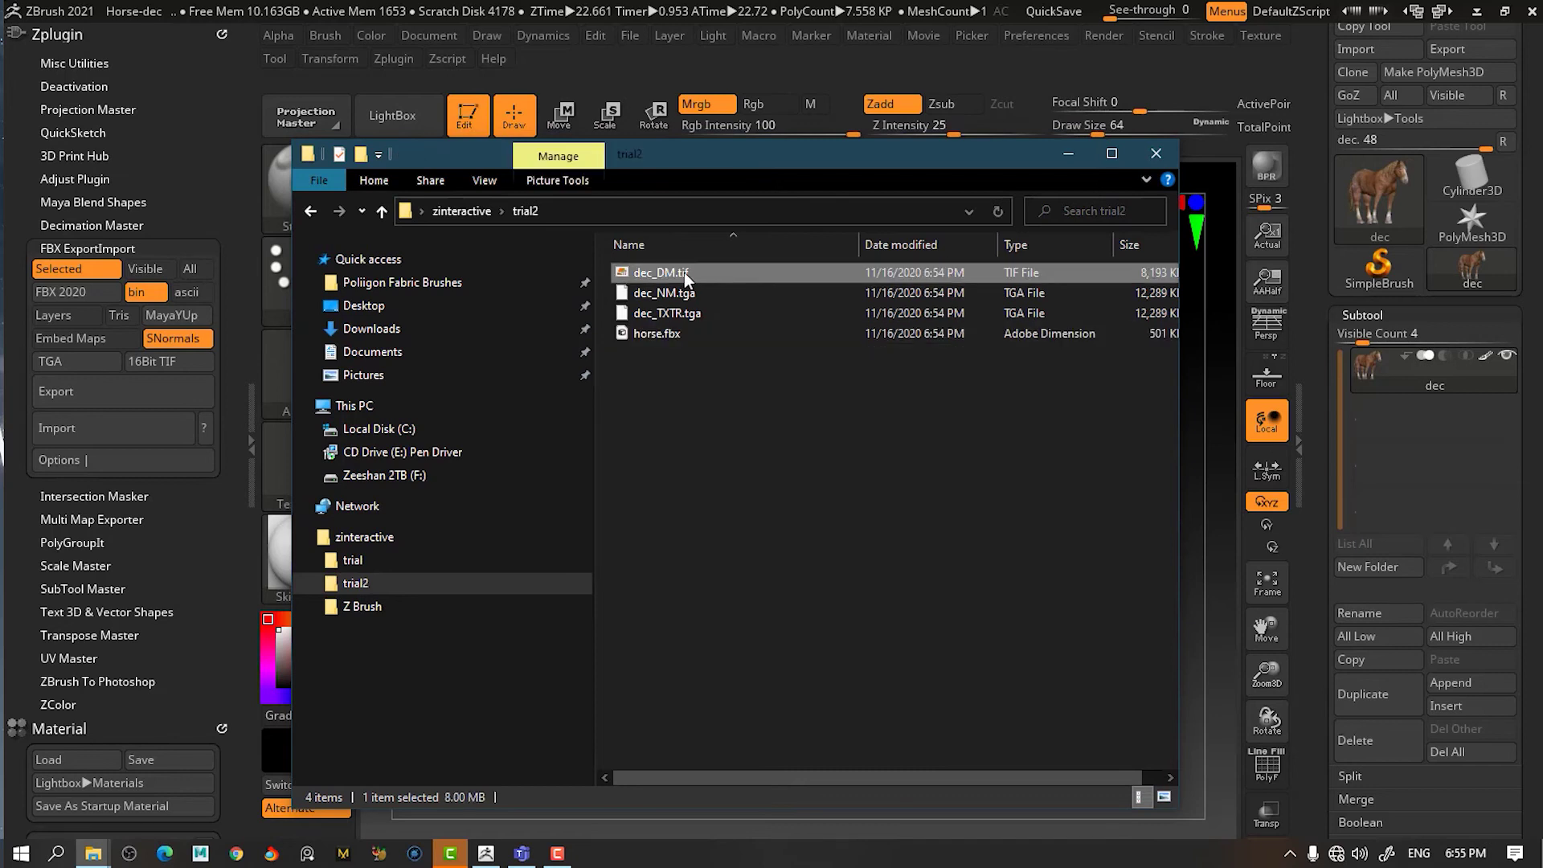
double_click(683, 272)
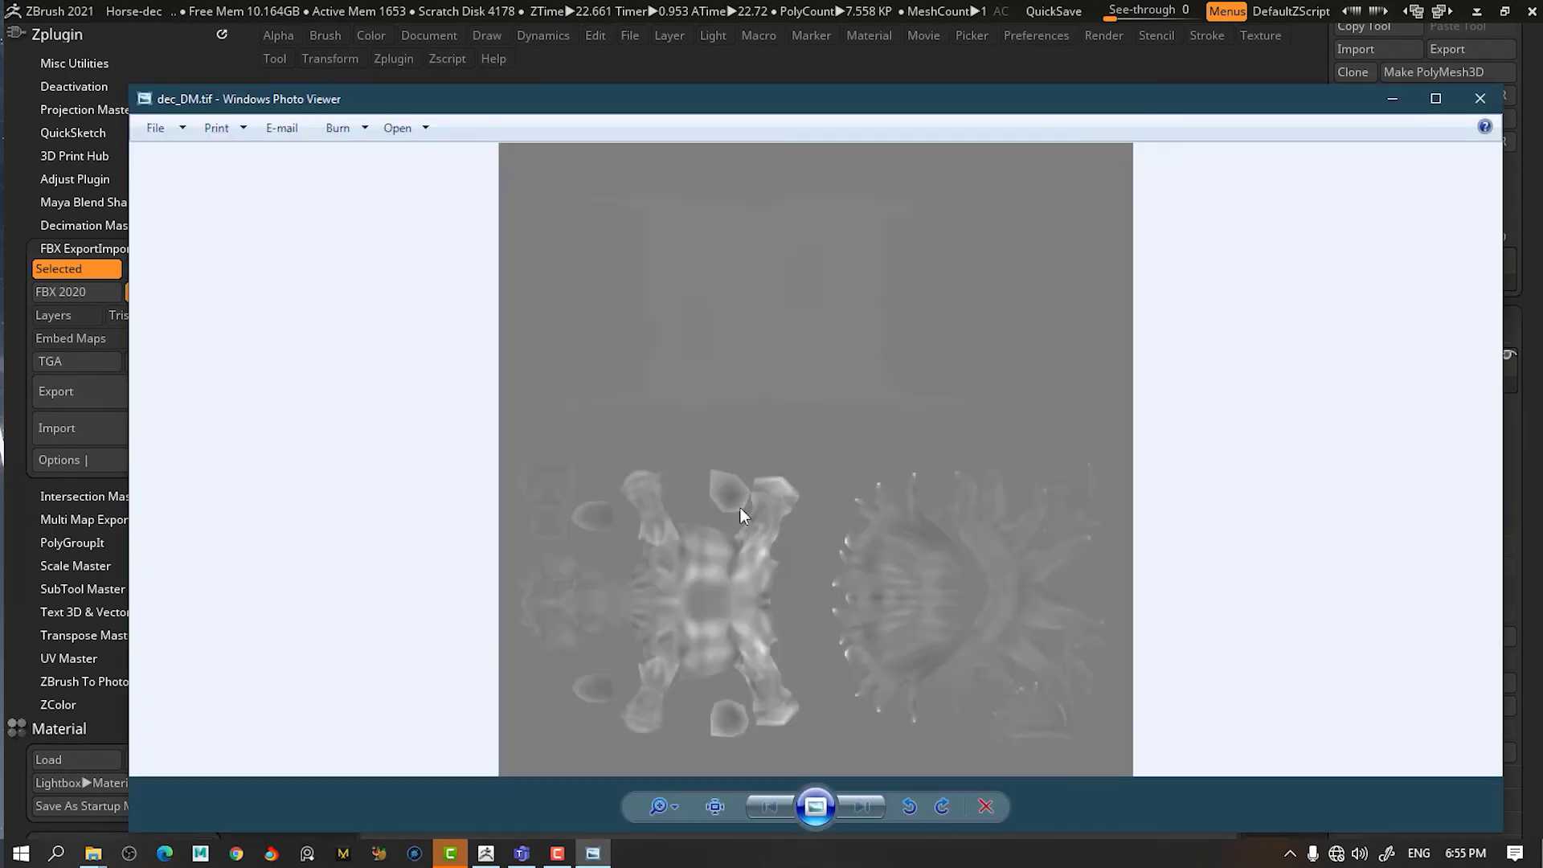
click(1480, 98)
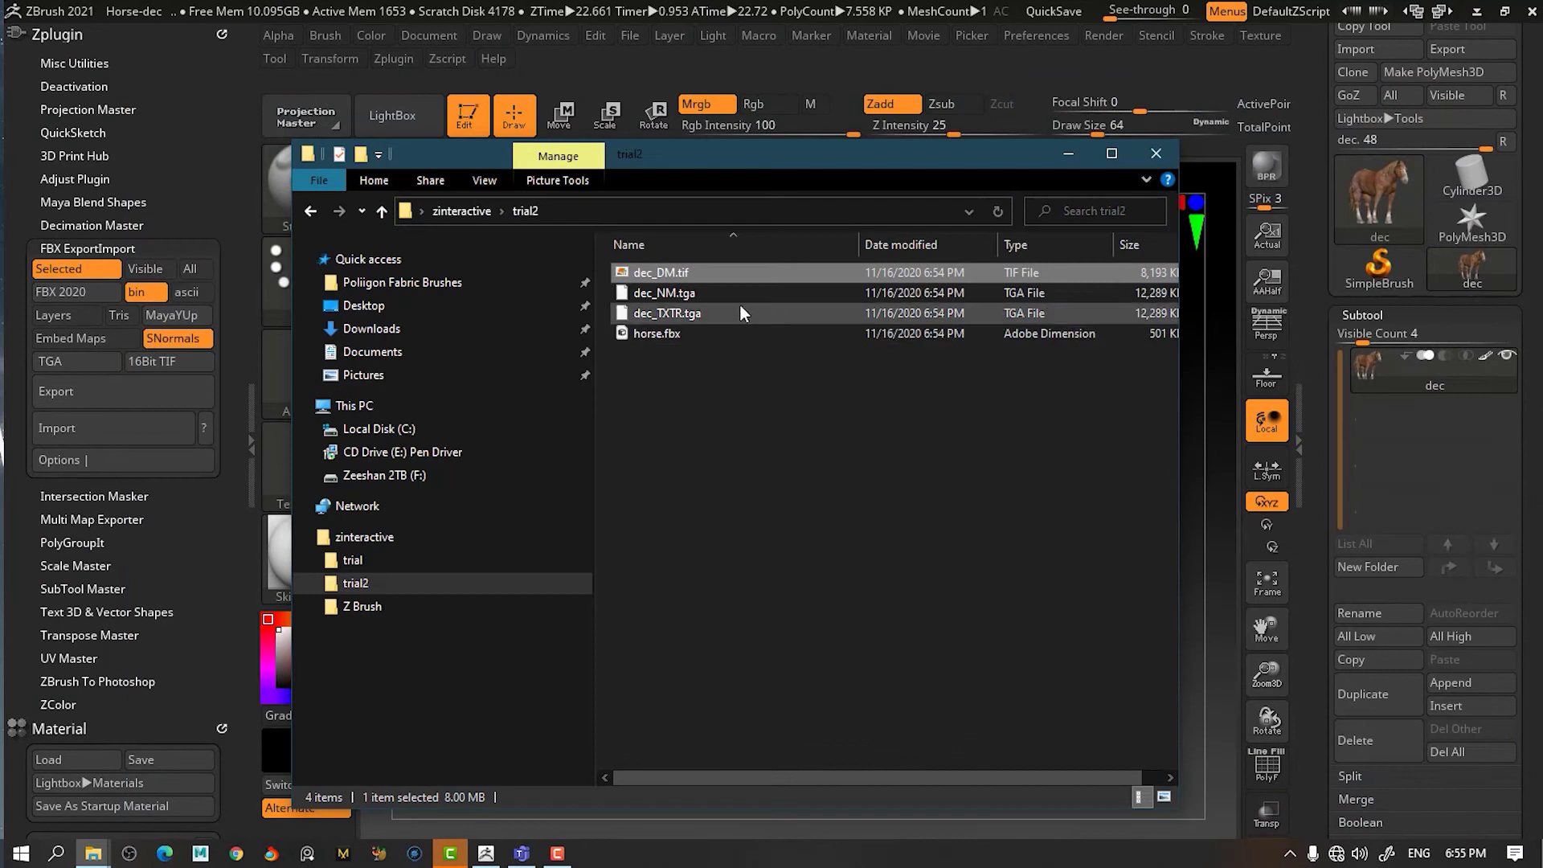
click(724, 292)
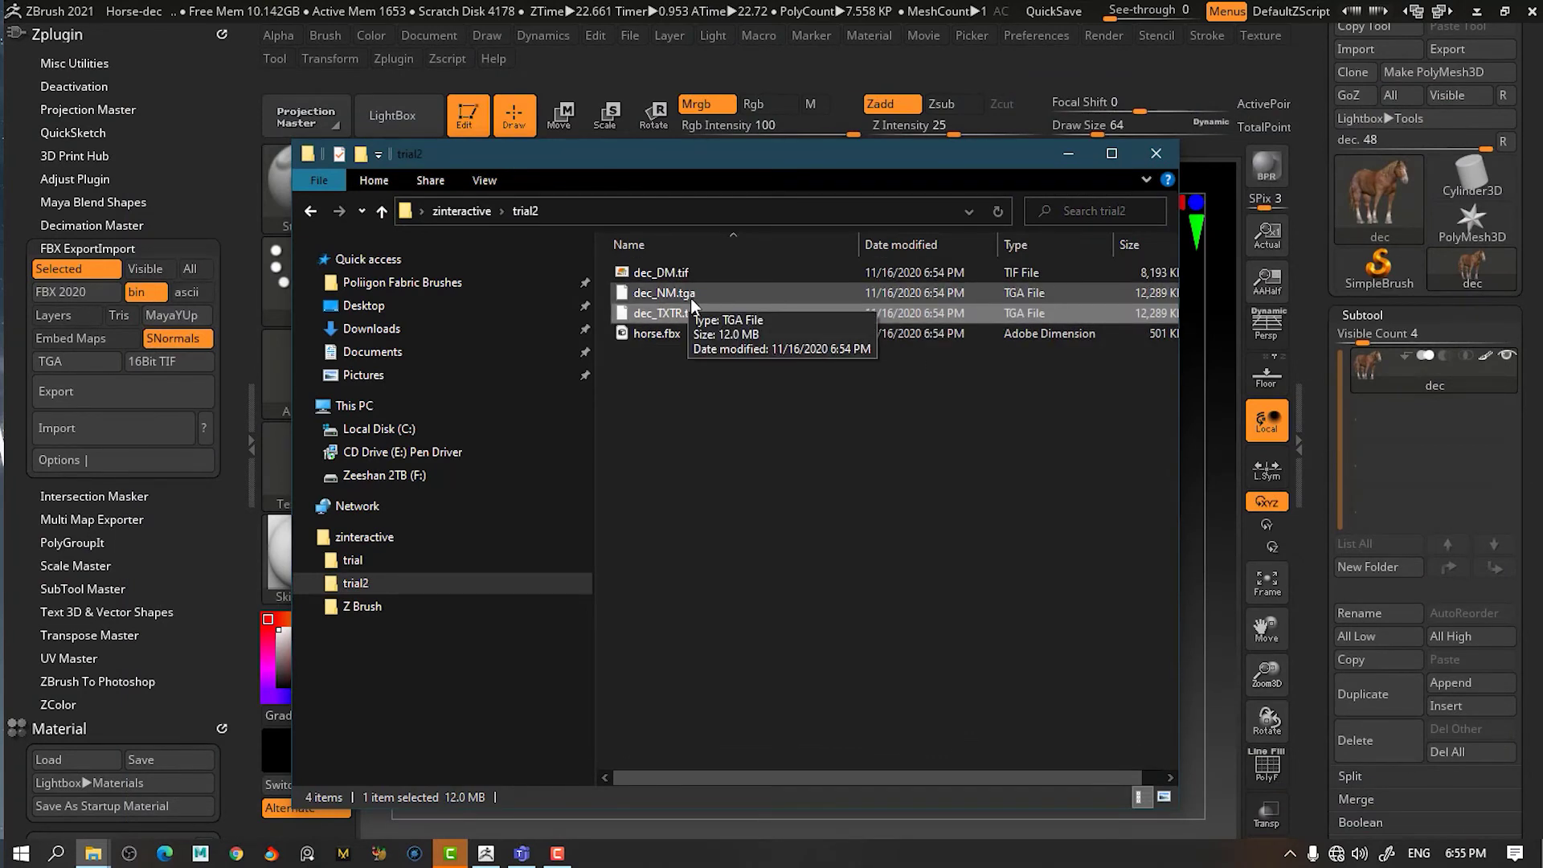
click(721, 313)
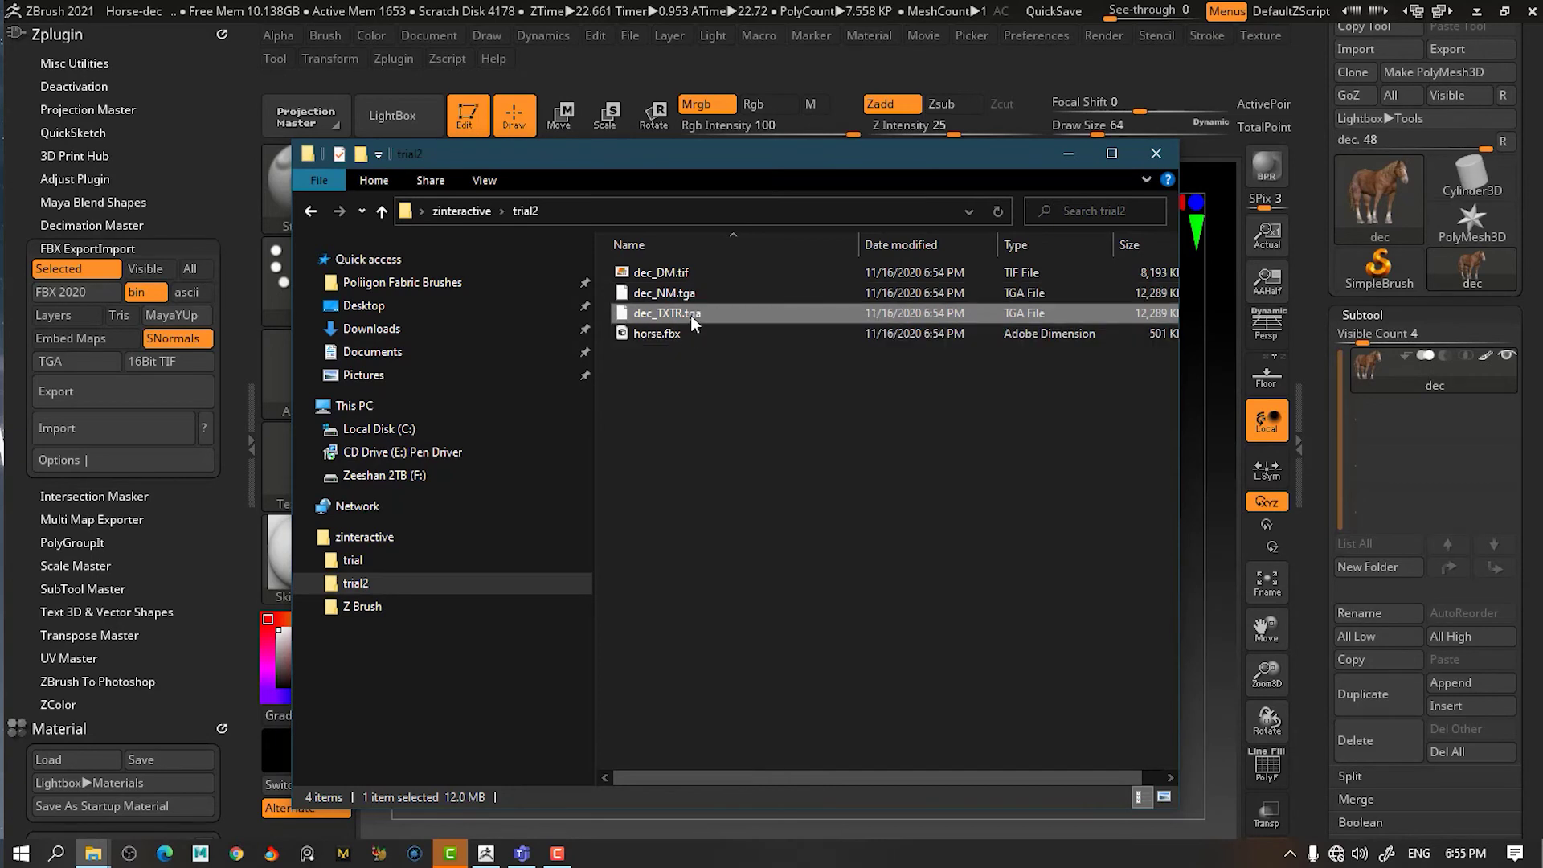
click(696, 293)
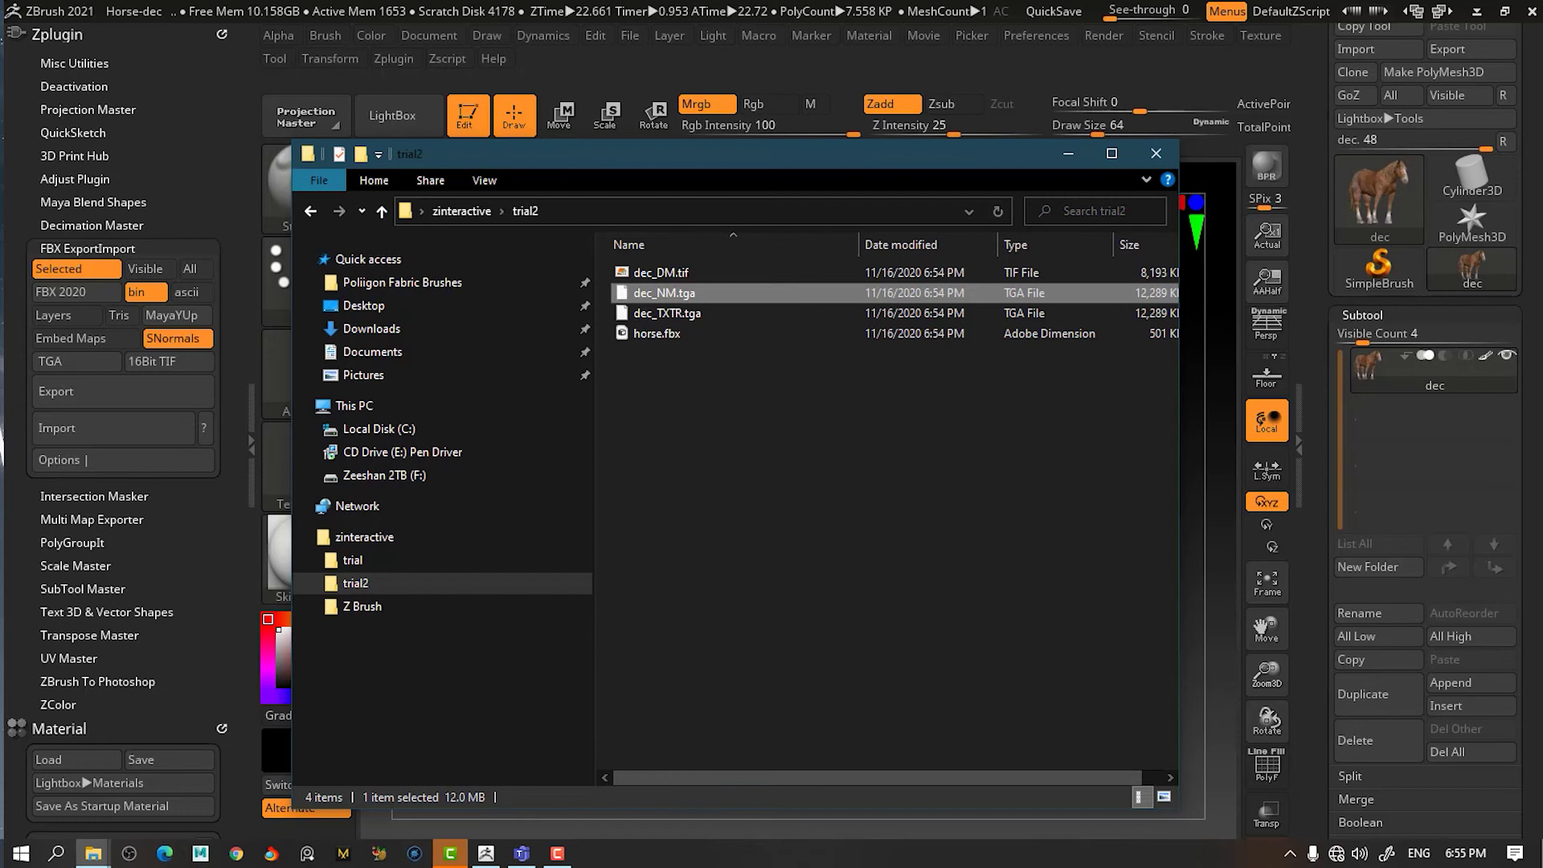
click(685, 563)
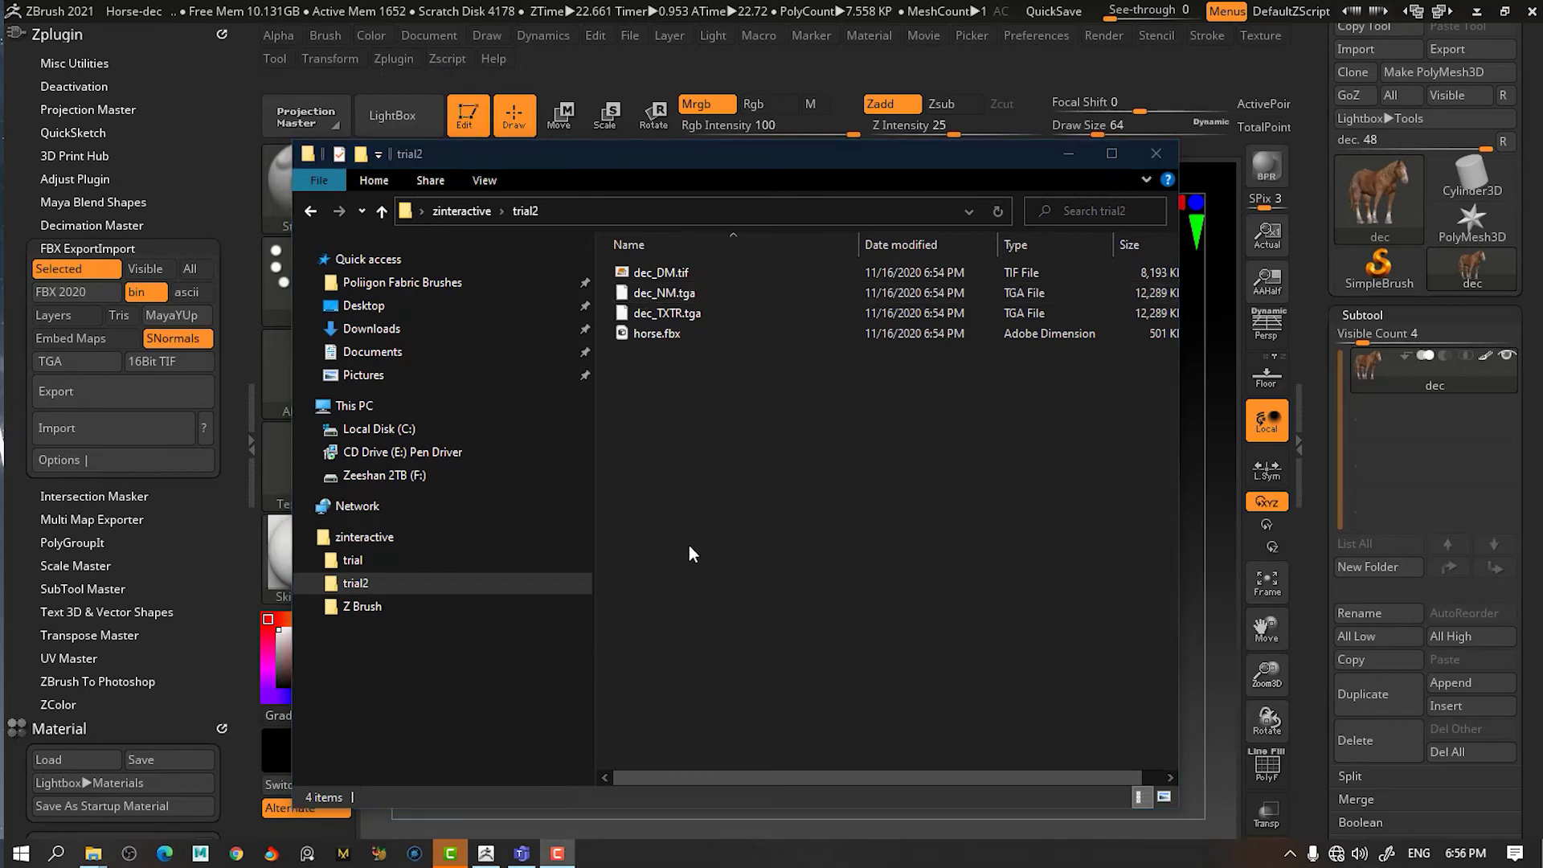